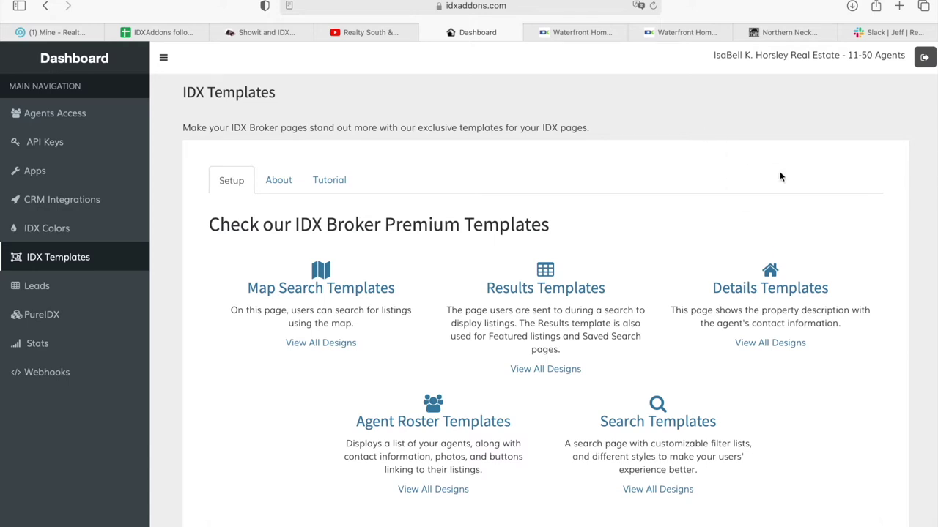
# - Scroll through the Recommended Templates grid on the results Change Template page
pyautogui.scroll(-10, 780, 176)
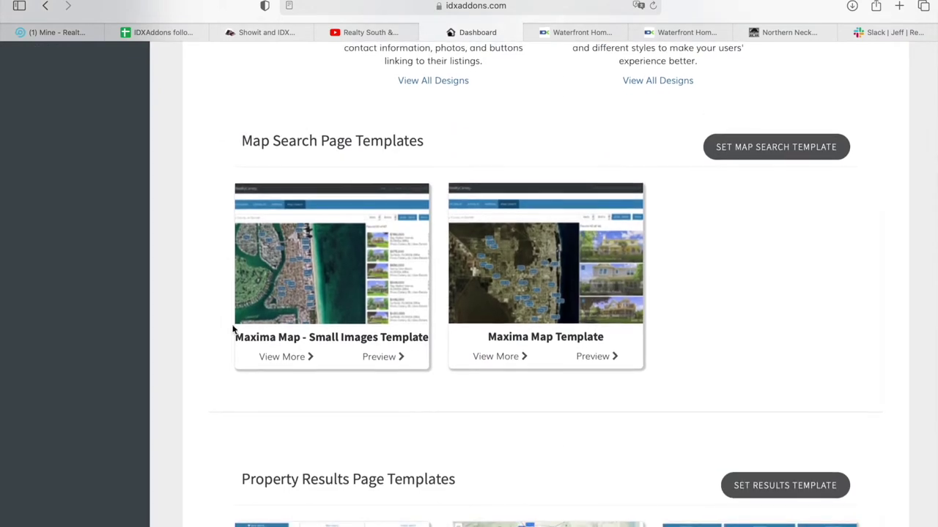
pyautogui.scroll(-1, 827, 350)
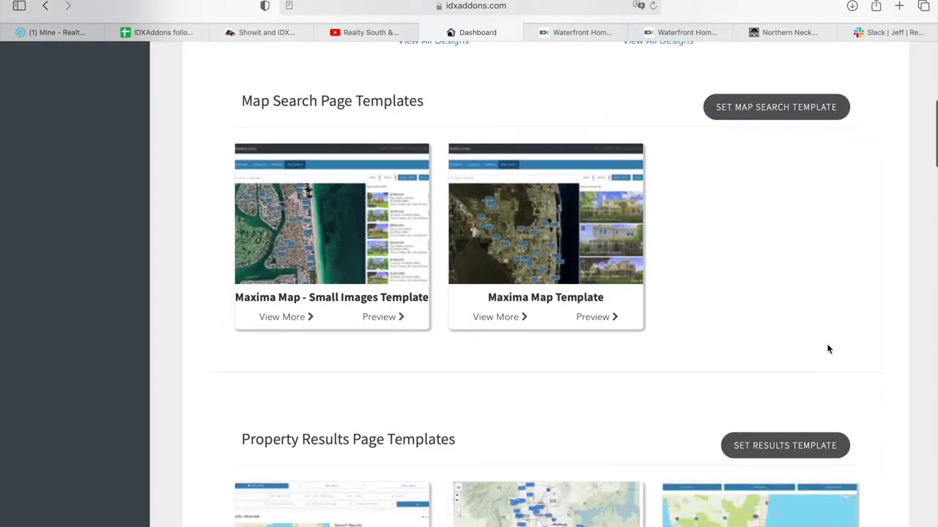
pyautogui.scroll(-6, 828, 349)
pyautogui.scroll(-2, 827, 352)
pyautogui.scroll(-8, 711, 367)
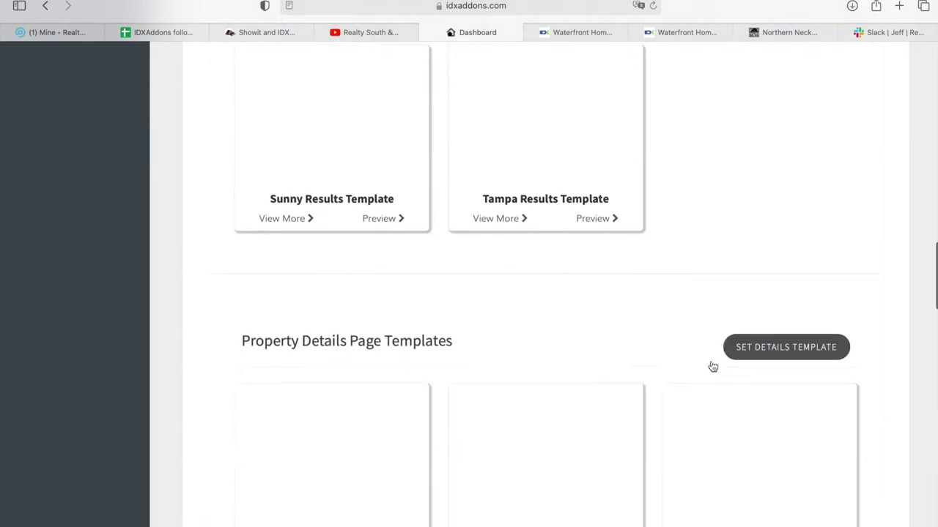
pyautogui.scroll(-4, 711, 363)
pyautogui.scroll(-8, 543, 324)
pyautogui.scroll(-7, 543, 325)
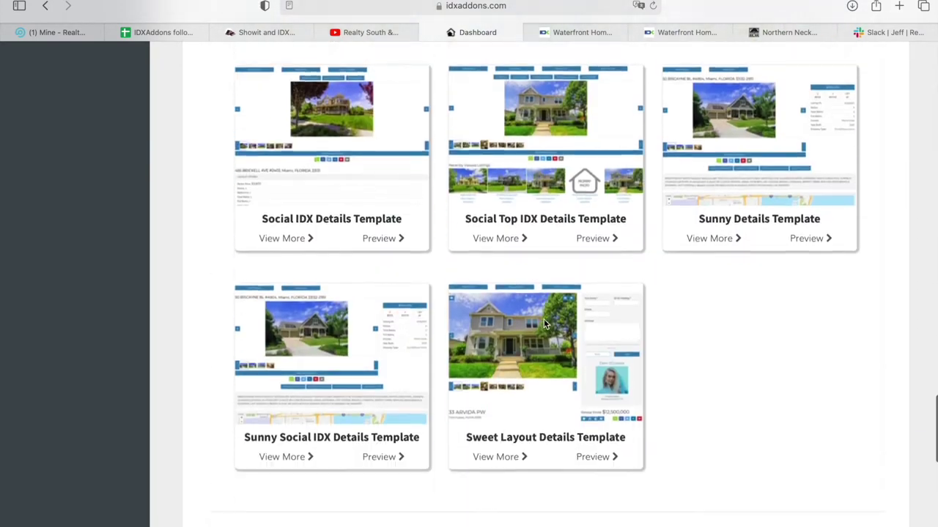
pyautogui.scroll(-5, 543, 324)
pyautogui.scroll(-5, 504, 443)
pyautogui.scroll(-5, 504, 443)
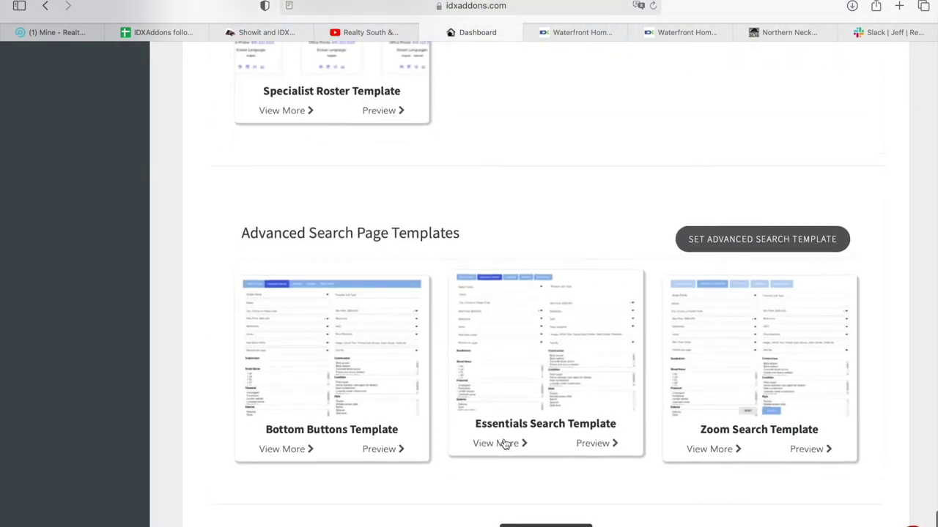
pyautogui.scroll(1, 513, 419)
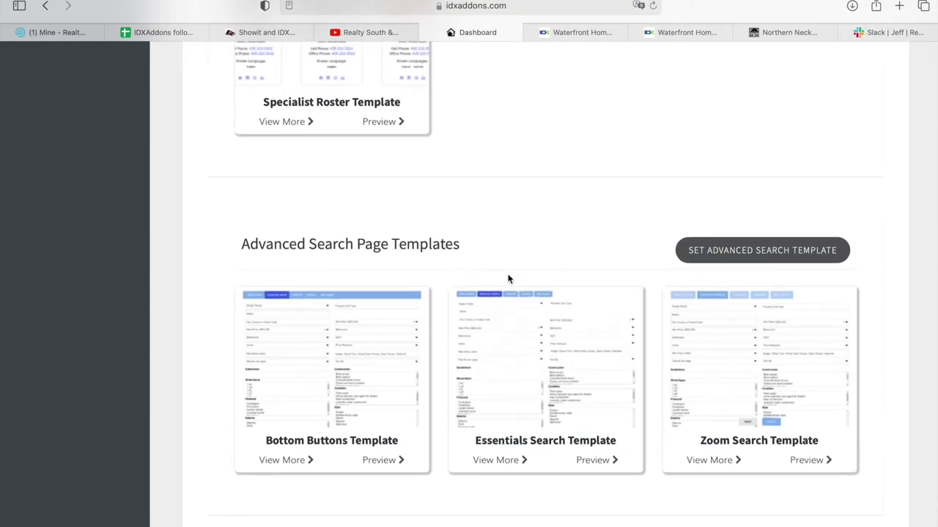
pyautogui.scroll(20, 508, 278)
pyautogui.scroll(3, 508, 279)
pyautogui.scroll(-6, 508, 278)
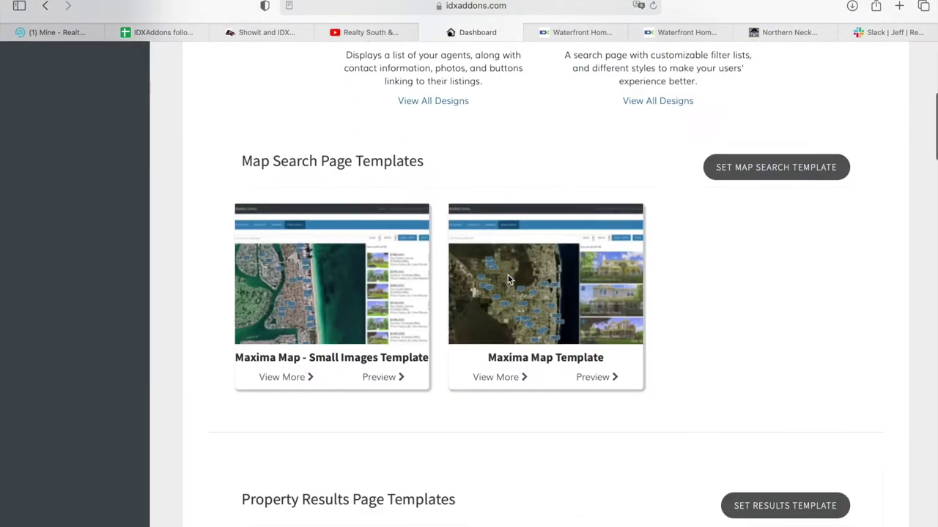
pyautogui.scroll(-2, 508, 278)
pyautogui.scroll(2, 799, 291)
pyautogui.scroll(-4, 881, 338)
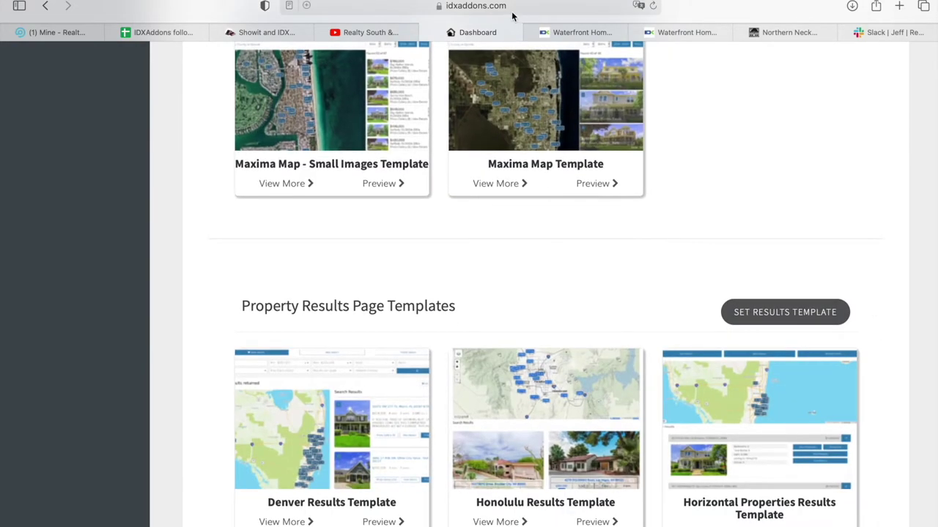
pyautogui.scroll(15, 667, 270)
pyautogui.scroll(-9, 667, 270)
pyautogui.scroll(-9, 667, 270)
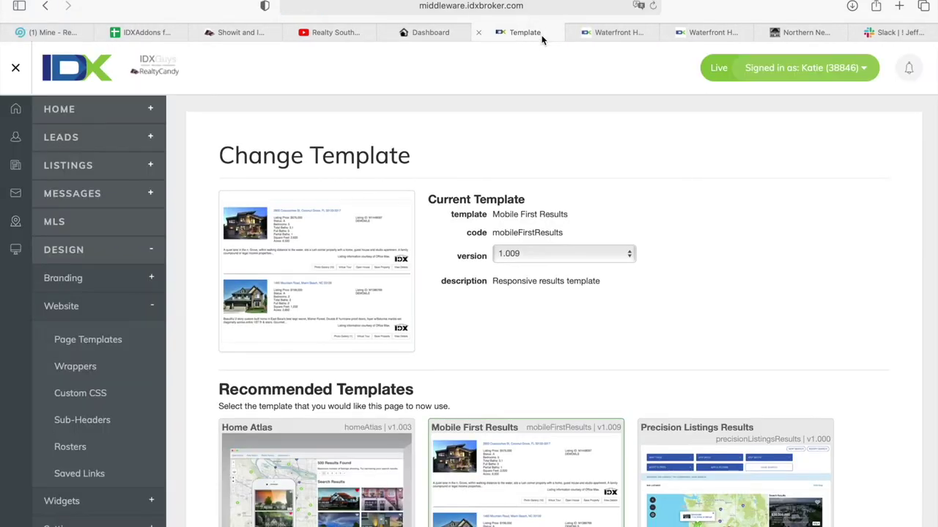
pyautogui.scroll(-4, 582, 252)
pyautogui.scroll(-1, 582, 253)
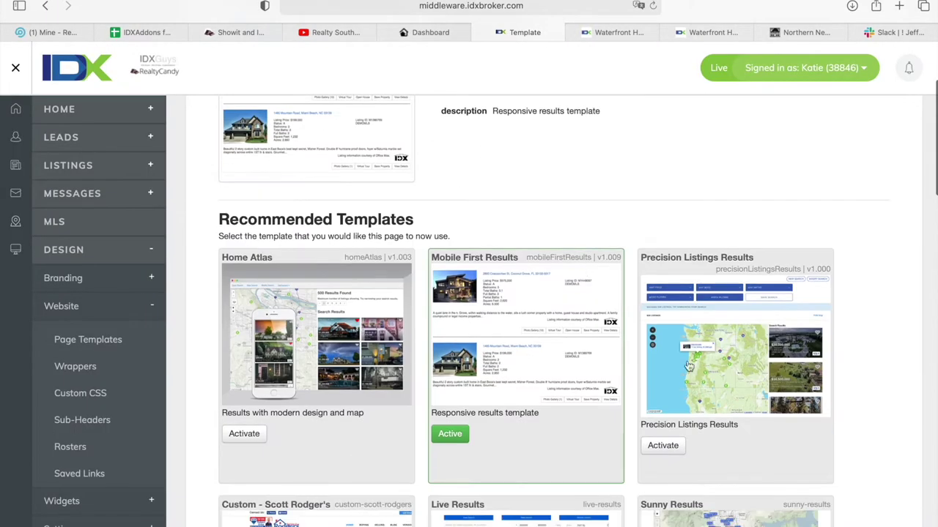
pyautogui.scroll(-8, 689, 366)
pyautogui.scroll(5, 646, 322)
pyautogui.scroll(2, 647, 328)
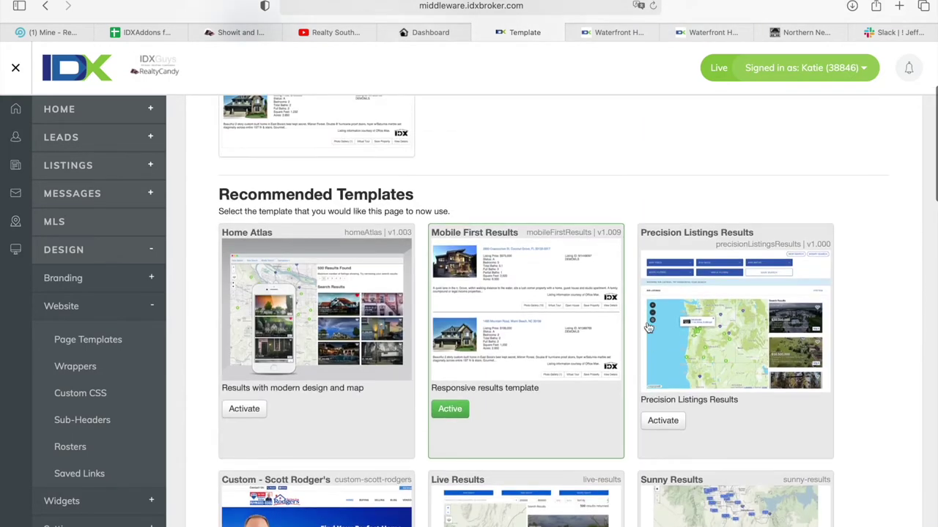
pyautogui.scroll(3, 646, 327)
# - Compare the IDX Addons results templates with the live Horsley listings and the active results template
pyautogui.click(430, 32)
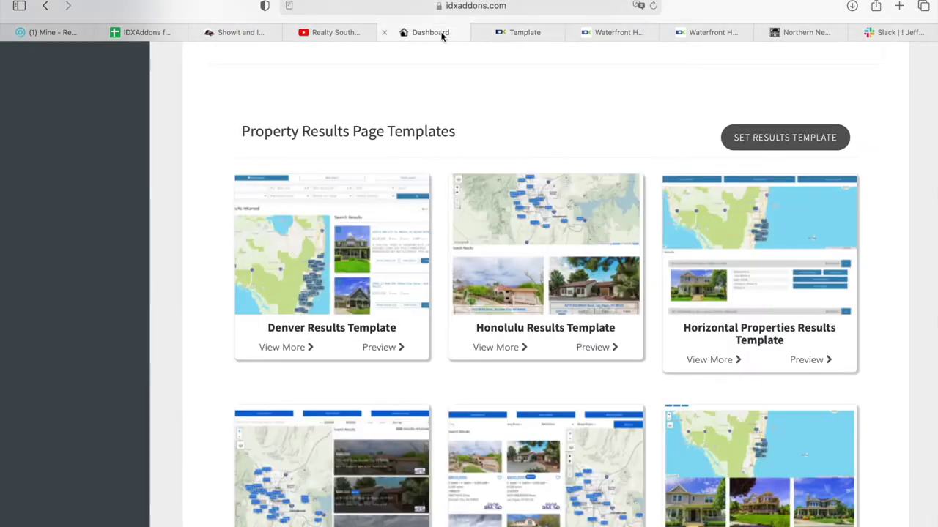
pyautogui.click(608, 33)
pyautogui.click(419, 32)
pyautogui.click(511, 34)
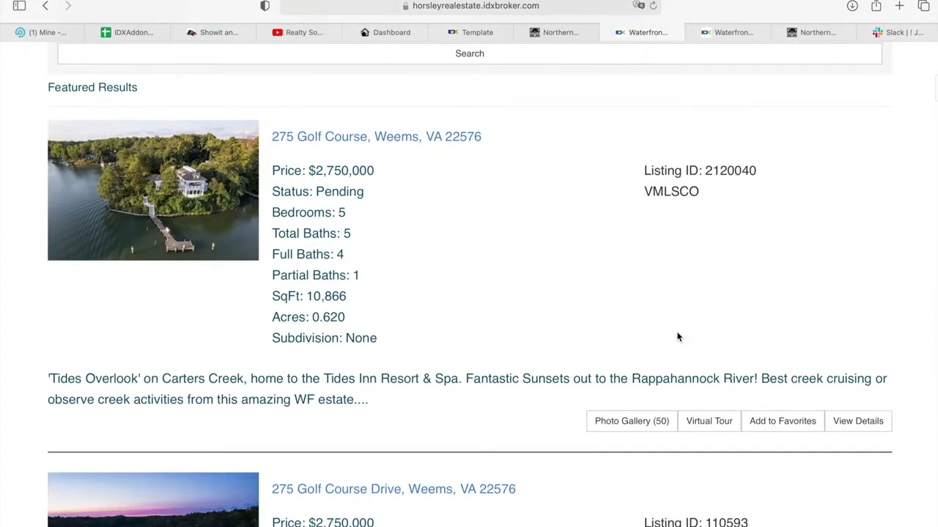
pyautogui.scroll(-5, 676, 335)
pyautogui.scroll(-1, 538, 86)
# - Drag the Horsley listings tab beside the Change Template tab
pyautogui.click(476, 33)
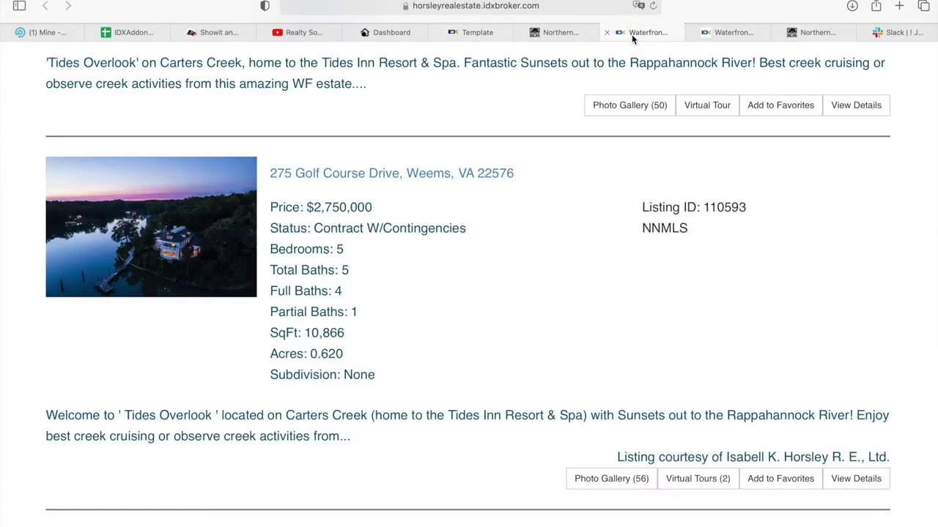
pyautogui.moveTo(634, 34); pyautogui.dragTo(542, 32)
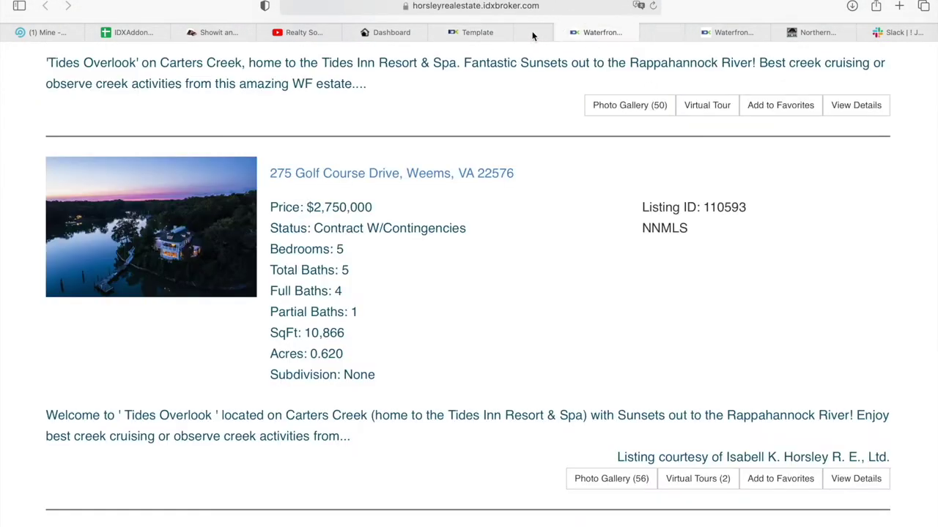
pyautogui.click(481, 33)
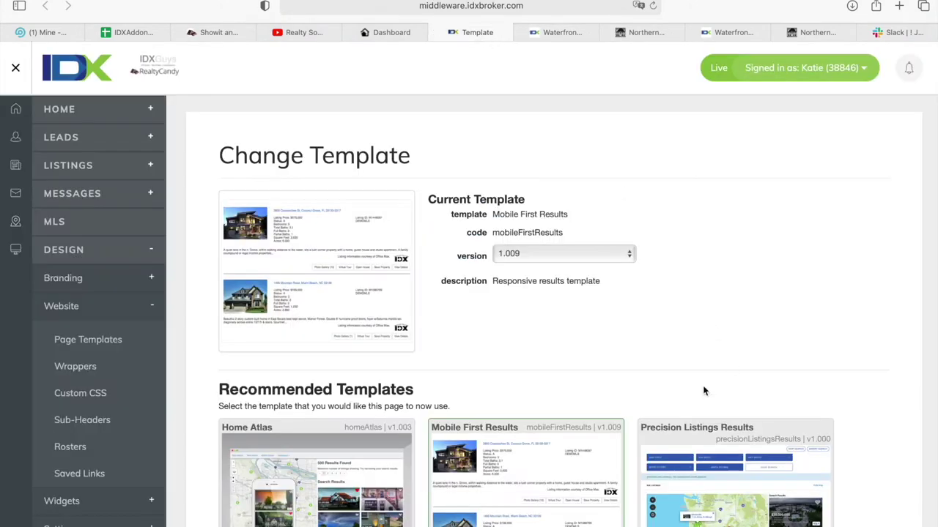
pyautogui.scroll(-5, 497, 422)
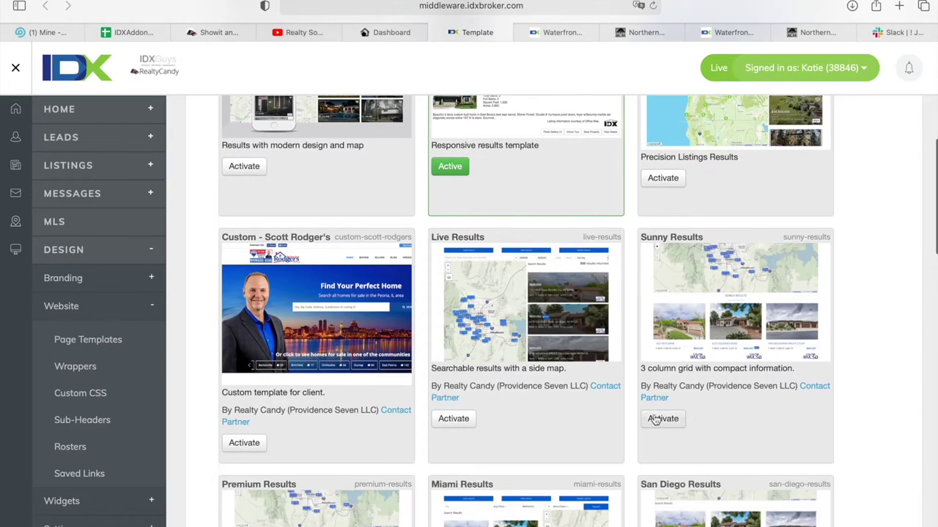
# - Check the Horsley listings page's full web address and dismiss its favorites popup
pyautogui.click(564, 32)
pyautogui.click(553, 6)
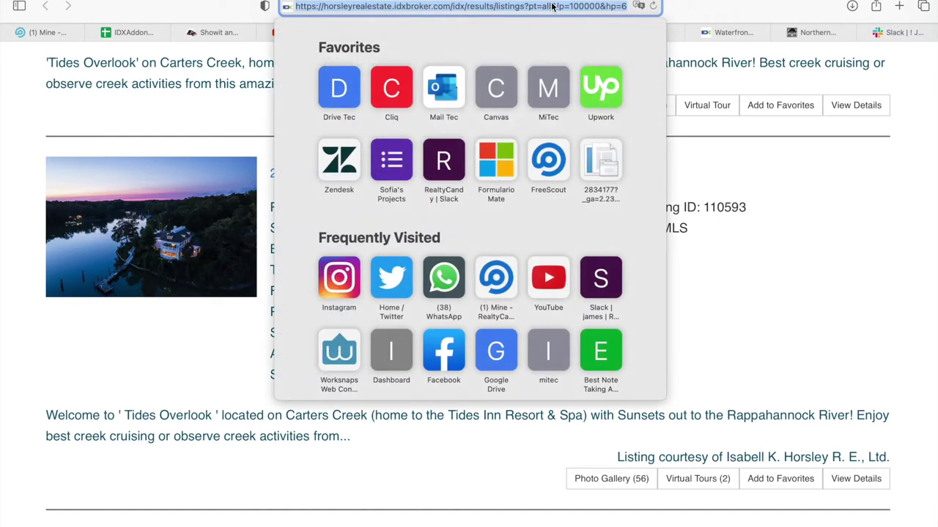
pyautogui.click(889, 256)
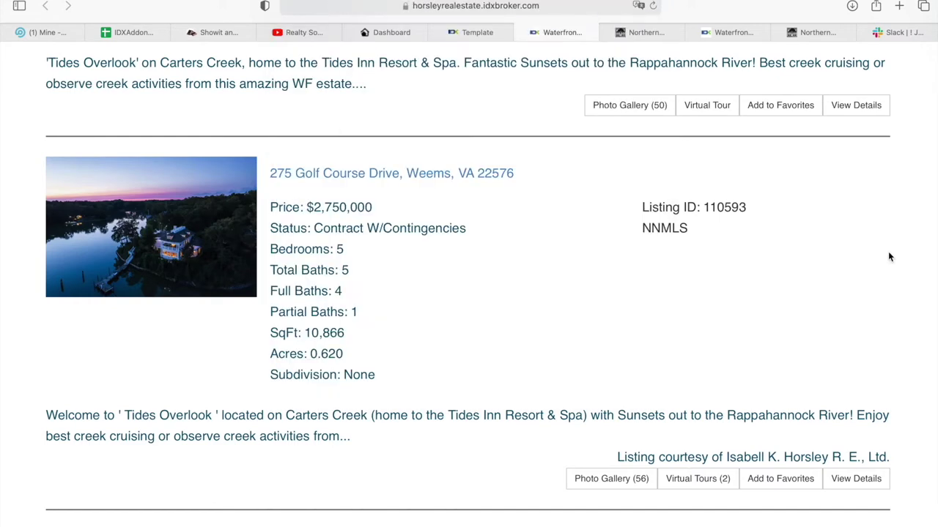
pyautogui.click(403, 32)
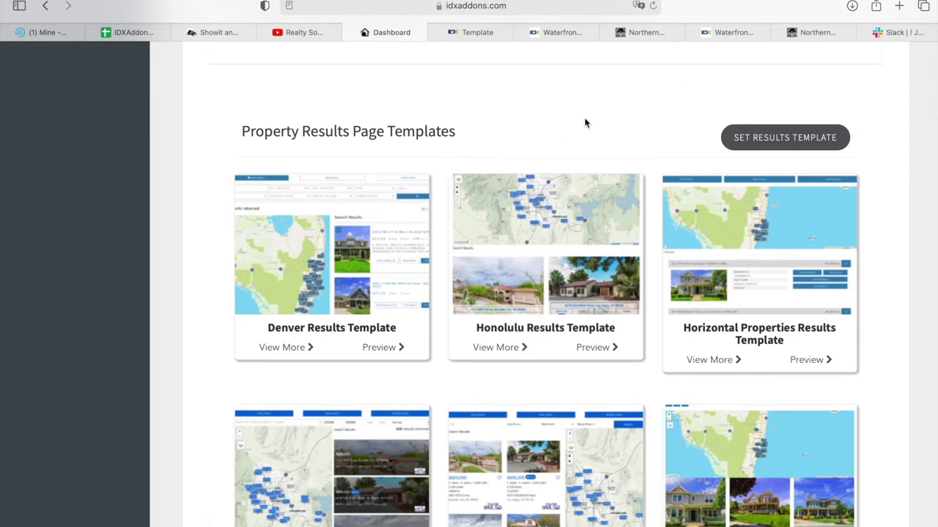
pyautogui.click(496, 35)
pyautogui.moveTo(472, 32)
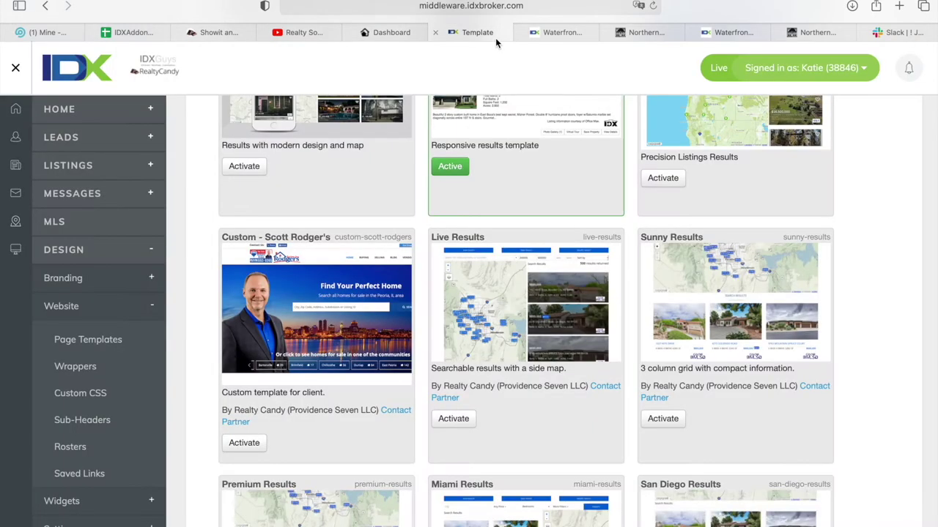
pyautogui.click(435, 31)
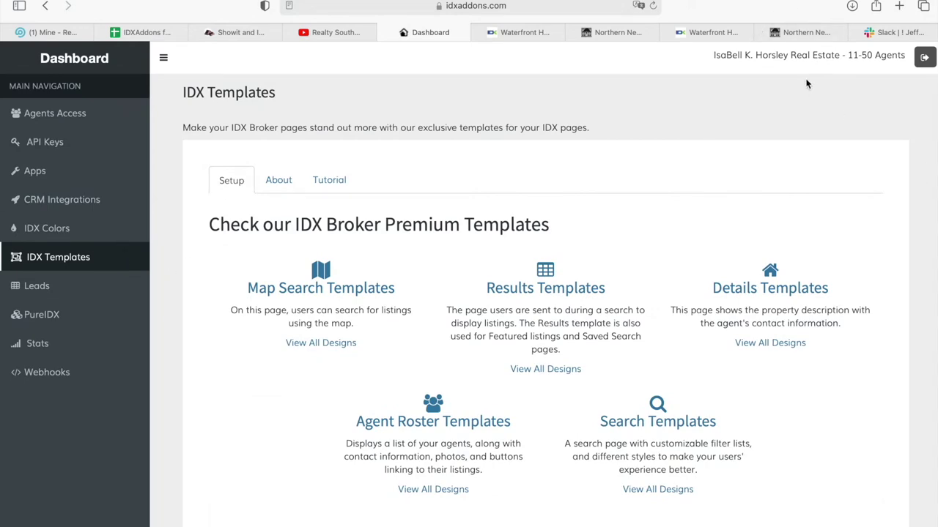
# - Preview a results template on the Horsley site and dismiss the favorites popup
pyautogui.scroll(-5, 737, 288)
pyautogui.scroll(-5, 737, 289)
pyautogui.scroll(-3, 858, 313)
pyautogui.scroll(1, 859, 315)
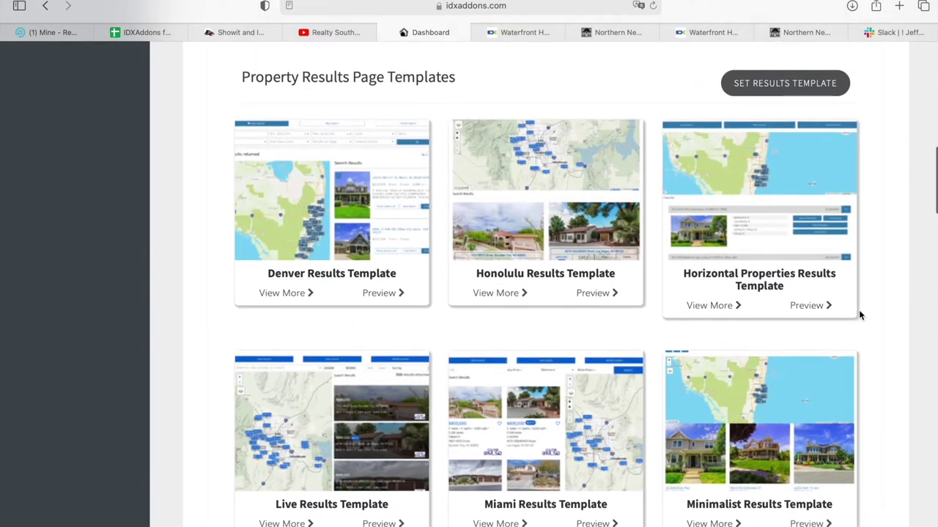
pyautogui.scroll(-5, 436, 67)
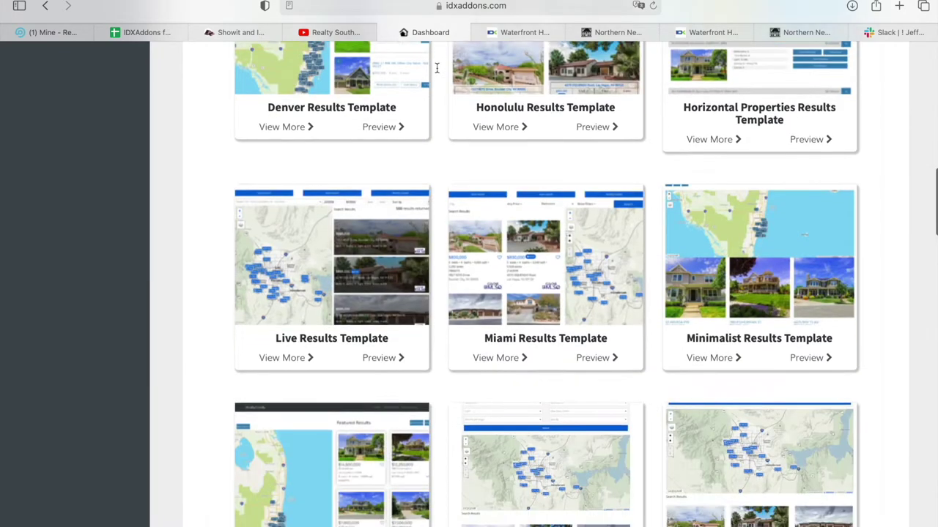
pyautogui.scroll(-3, 436, 67)
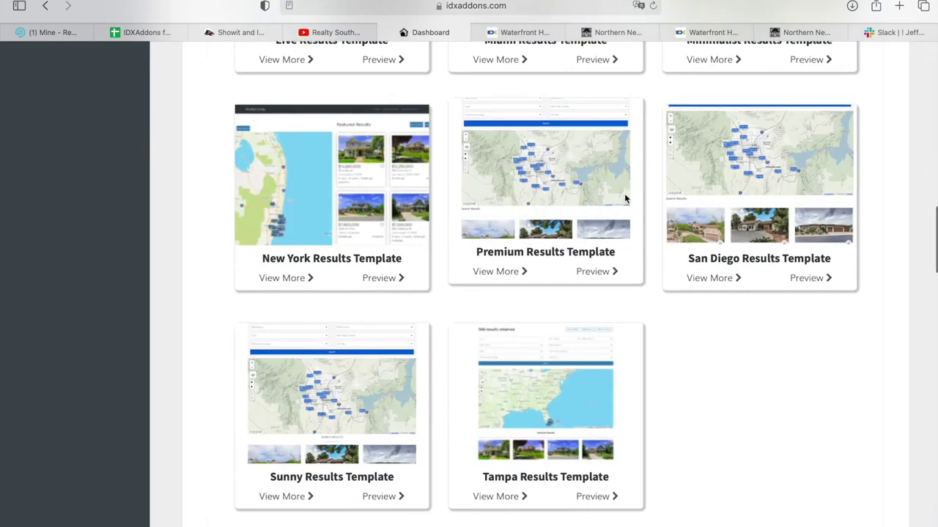
pyautogui.scroll(2, 558, 170)
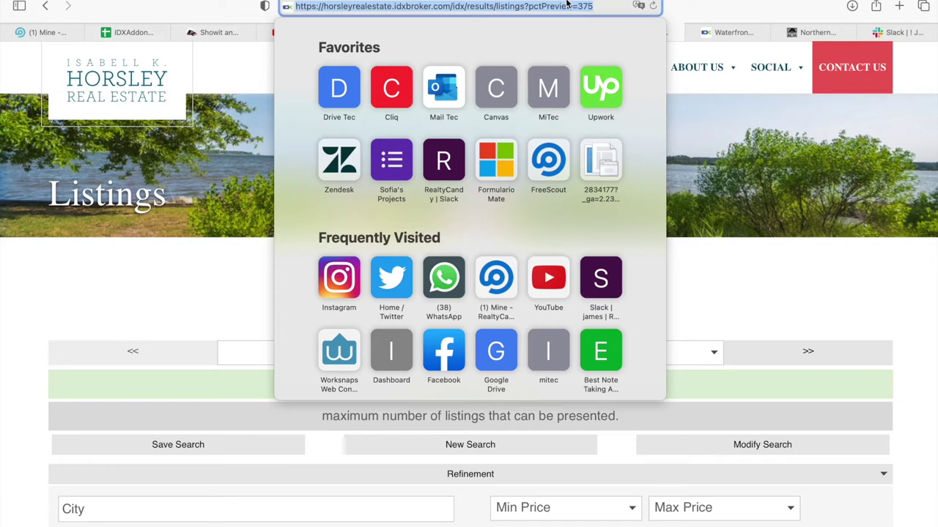
pyautogui.click(786, 238)
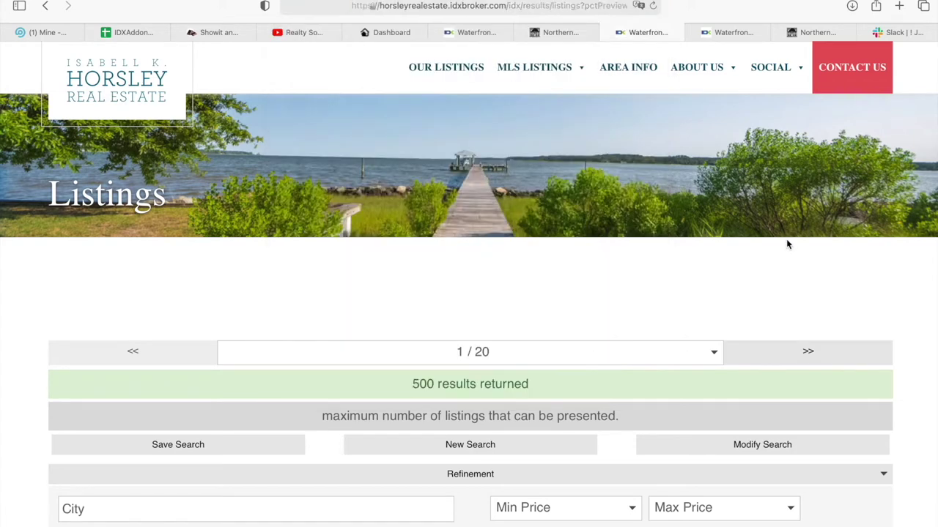
pyautogui.scroll(-5, 786, 239)
pyautogui.scroll(-2, 786, 239)
pyautogui.scroll(-2, 786, 244)
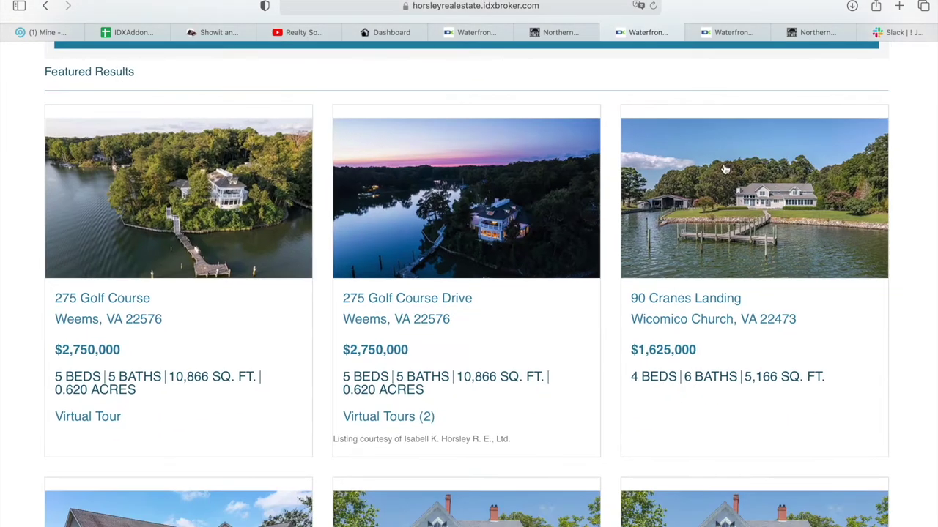
# - Run a property search from the Horsley Real Estate home page and view the Featured Results grid
pyautogui.click(586, 30)
pyautogui.scroll(-2, 677, 325)
pyautogui.scroll(-2, 801, 208)
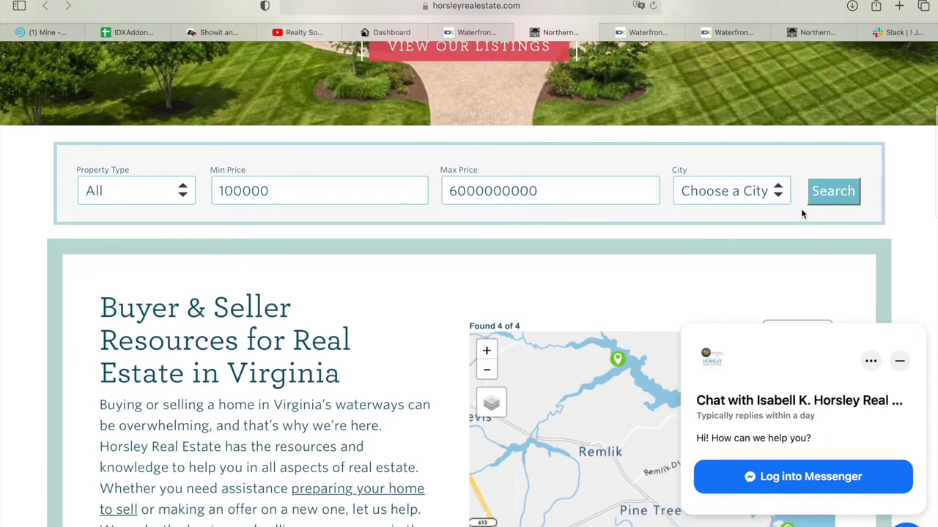
pyautogui.click(828, 194)
pyautogui.scroll(-5, 651, 182)
pyautogui.scroll(-1, 512, 264)
pyautogui.scroll(-3, 337, 322)
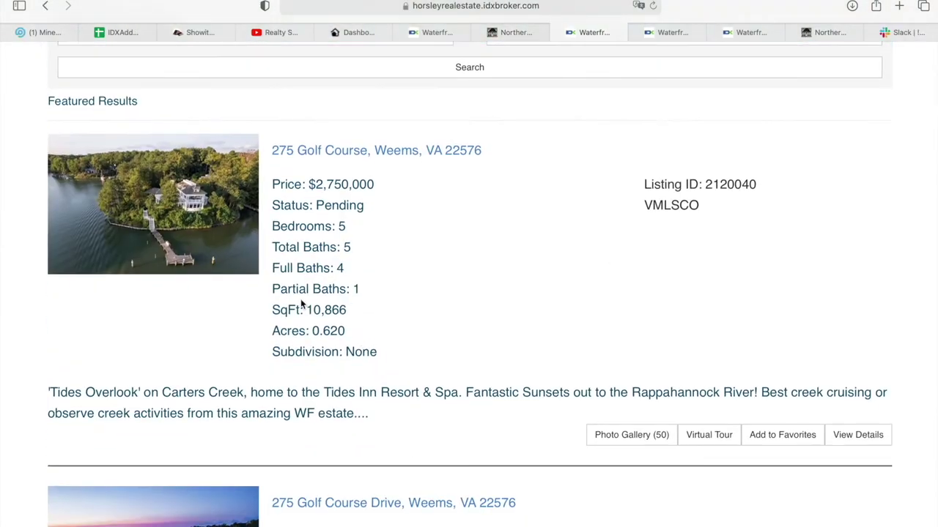
pyautogui.scroll(-5, 526, 371)
pyautogui.click(672, 31)
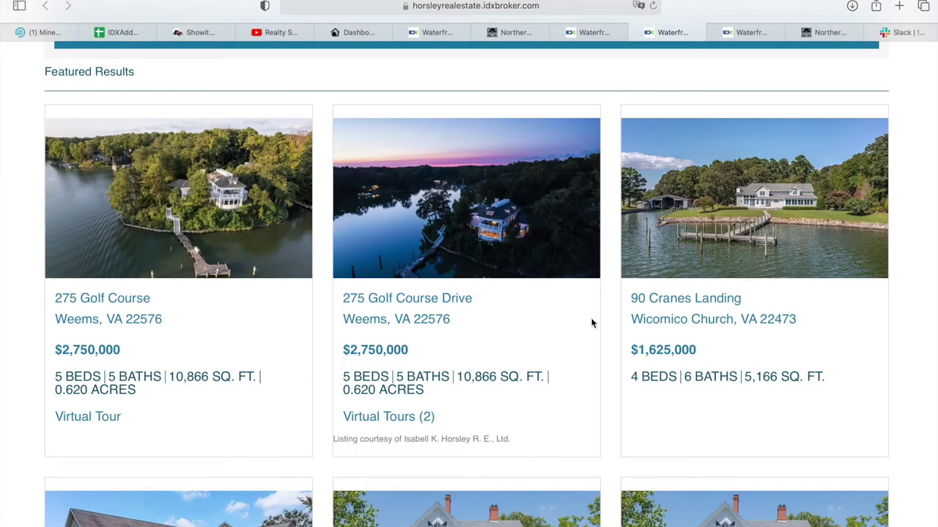
# - Preview the first results template on the Horsley listings page, dismissing its sign-up prompt
pyautogui.click(370, 33)
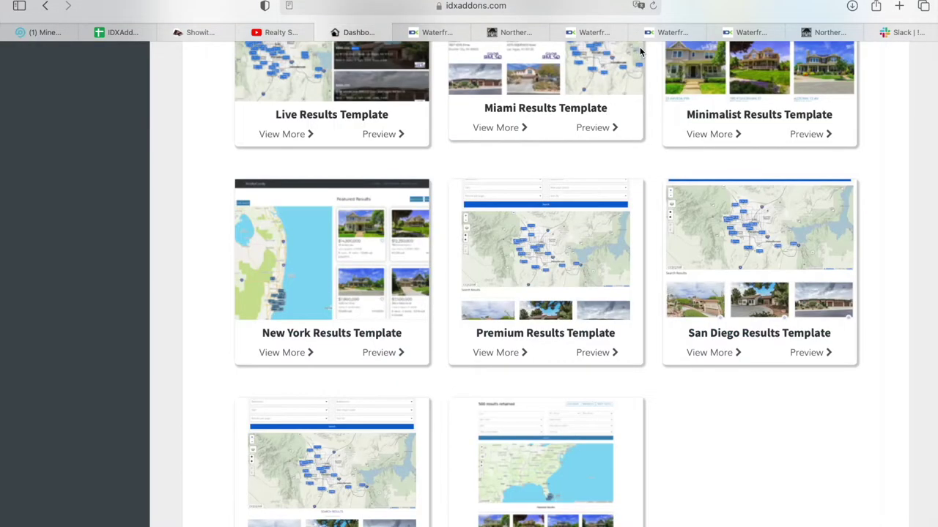
pyautogui.scroll(5, 406, 331)
pyautogui.scroll(3, 406, 331)
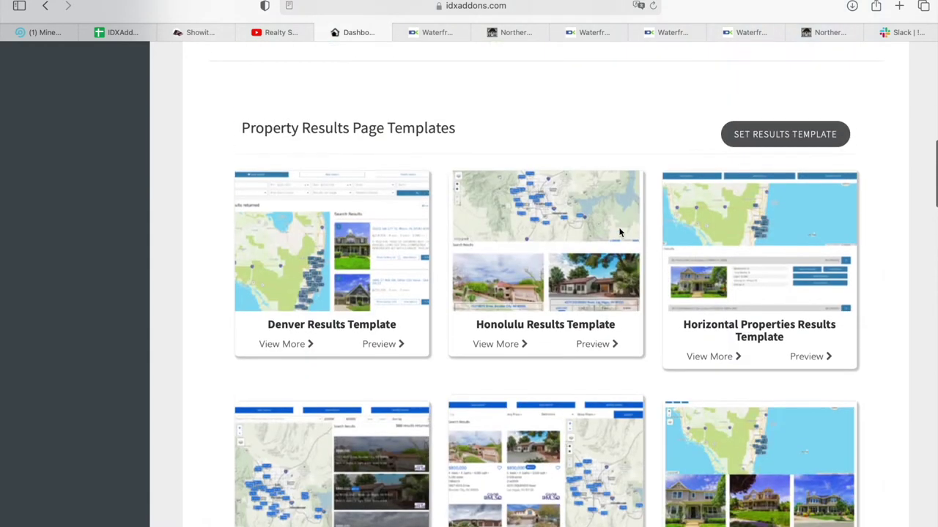
pyautogui.scroll(-1, 389, 339)
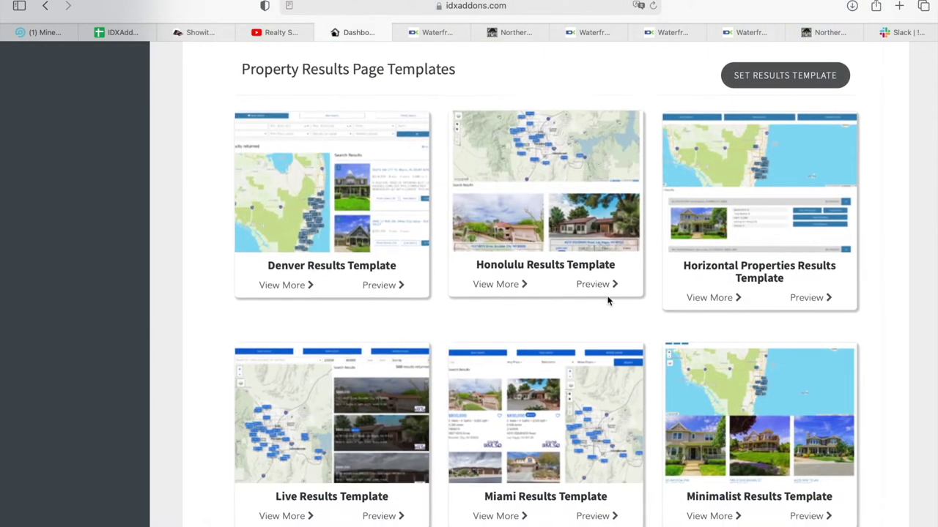
pyautogui.scroll(-2, 833, 309)
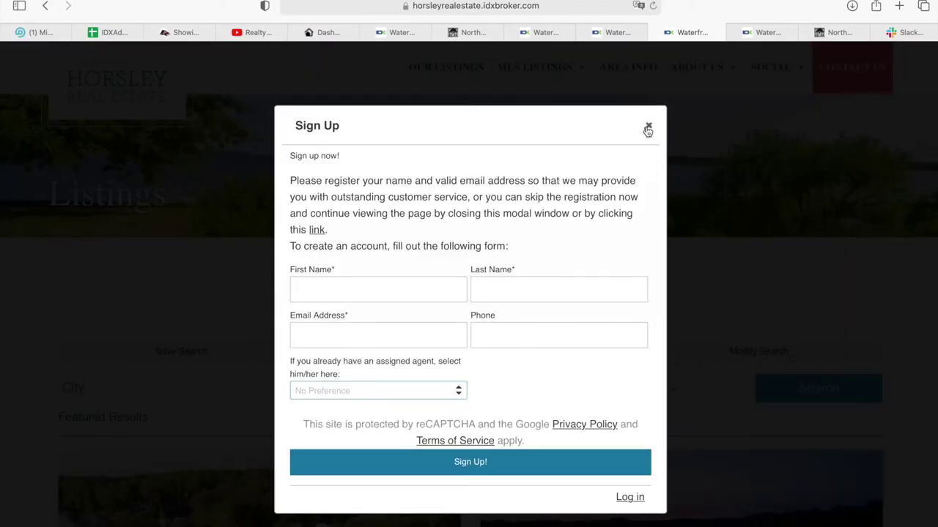
pyautogui.click(648, 130)
pyautogui.scroll(-5, 634, 314)
pyautogui.scroll(-2, 608, 83)
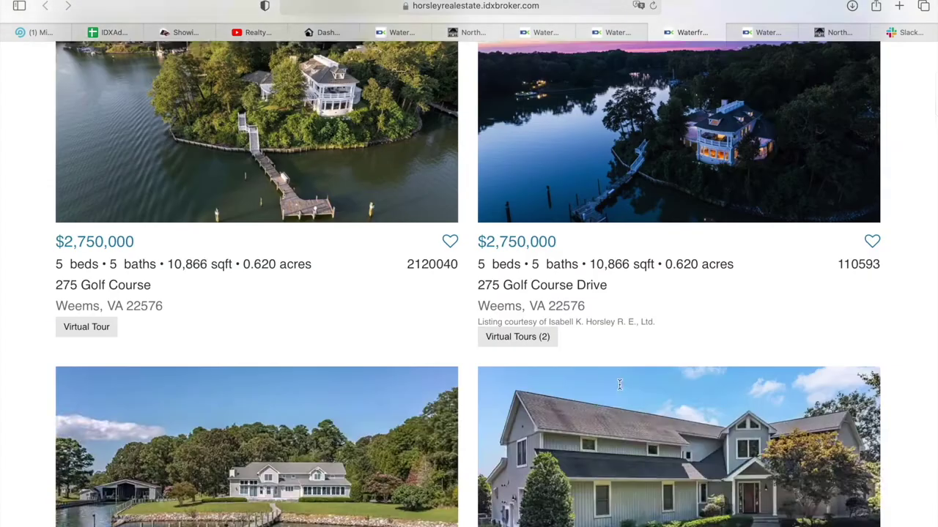
pyautogui.scroll(-4, 512, 220)
pyautogui.scroll(-2, 420, 112)
# - Preview a second results template, dismiss its sign-up prompt, and close the preview
pyautogui.click(327, 32)
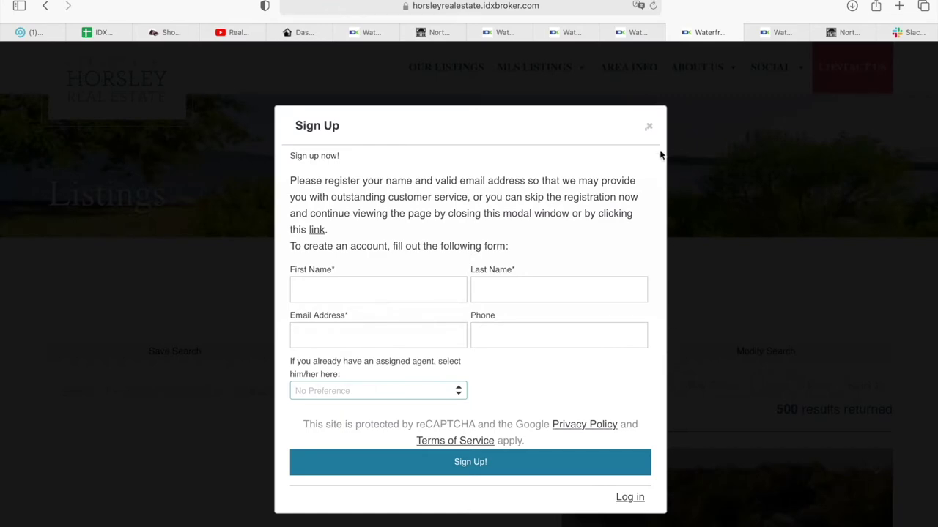
pyautogui.click(649, 127)
pyautogui.scroll(-3, 650, 127)
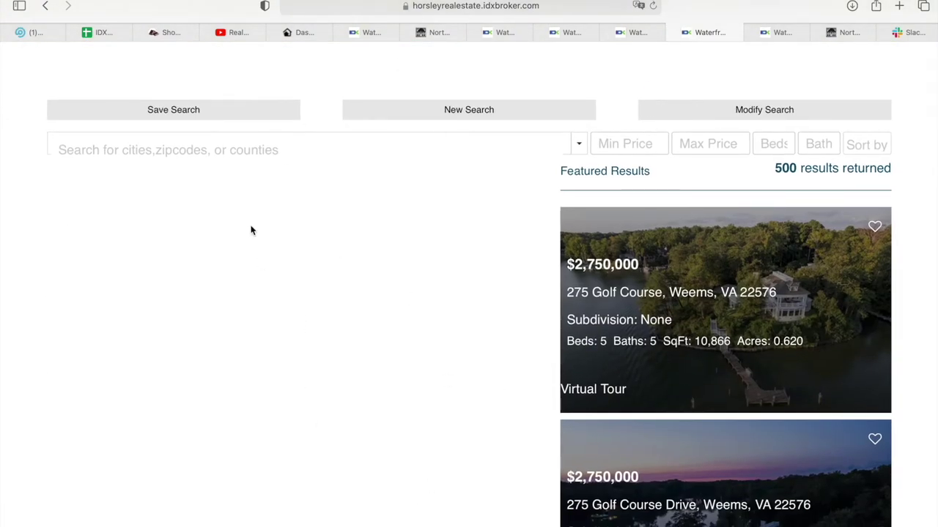
pyautogui.scroll(-3, 344, 325)
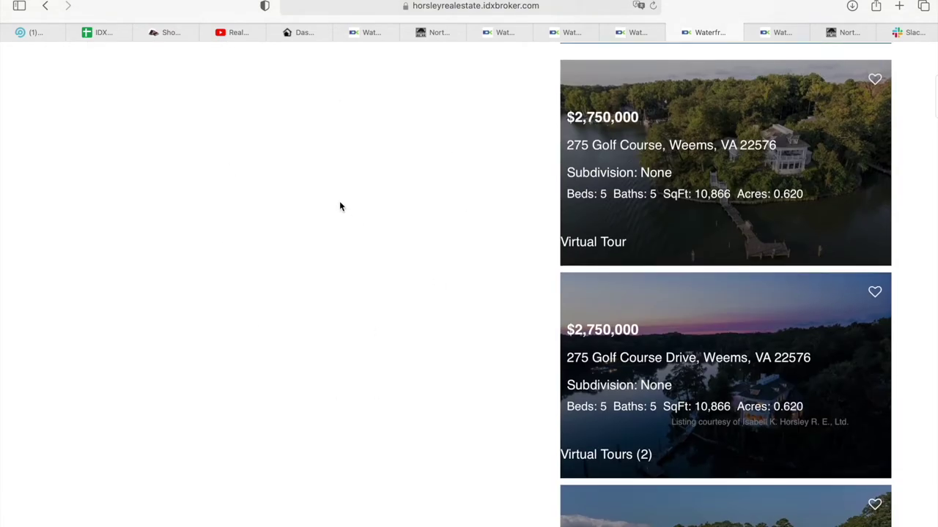
pyautogui.scroll(-5, 668, 379)
pyautogui.scroll(1, 474, 320)
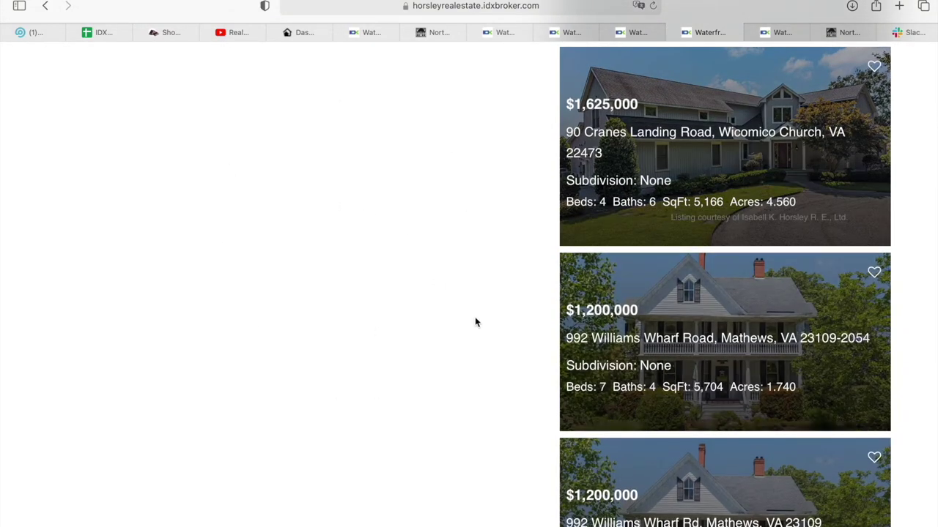
pyautogui.scroll(6, 474, 316)
pyautogui.scroll(5, 614, 152)
pyautogui.click(678, 32)
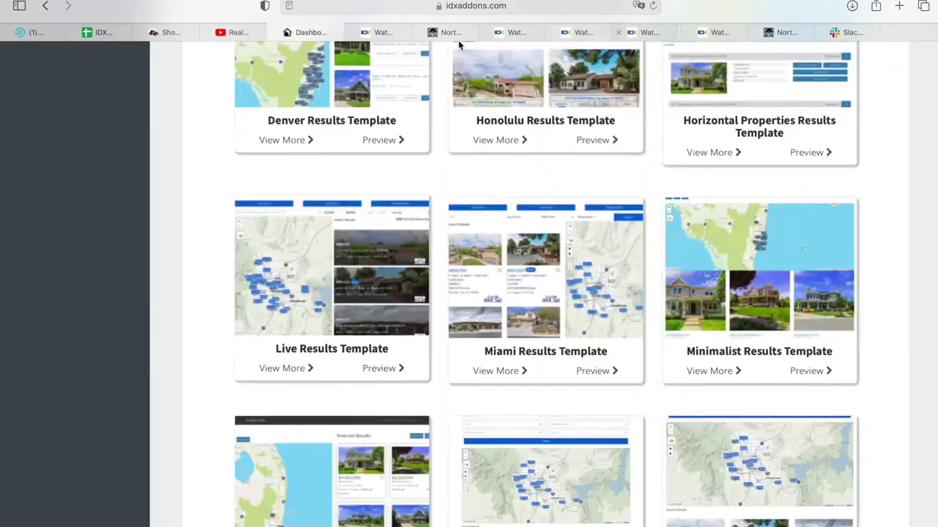
pyautogui.scroll(-5, 540, 195)
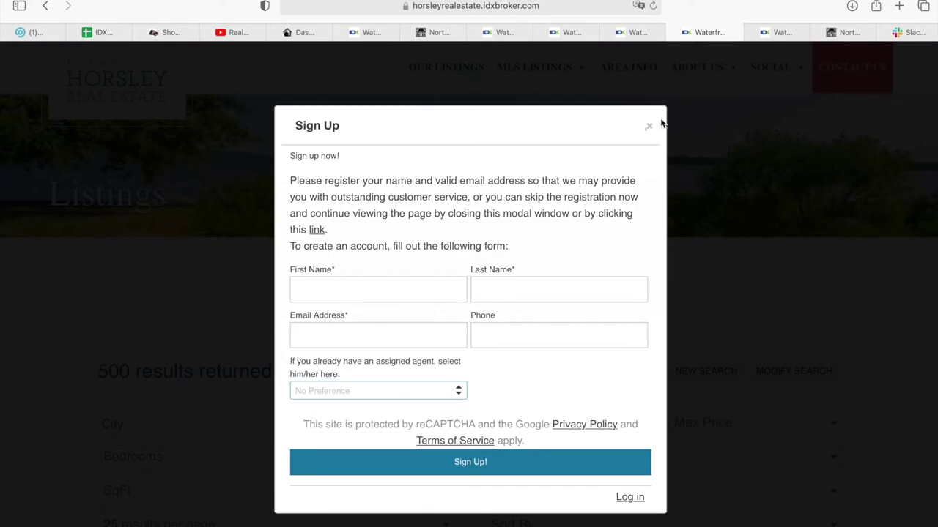
# - Dismiss the sign-up prompt on another results template preview and close it with Cmd+W
pyautogui.click(648, 126)
pyautogui.scroll(-10, 645, 125)
pyautogui.press('super+w')
# - Review IDX Broker's Change Template page, then scroll to the Property Details Page Templates
pyautogui.scroll(-3, 561, 310)
pyautogui.scroll(-3, 561, 310)
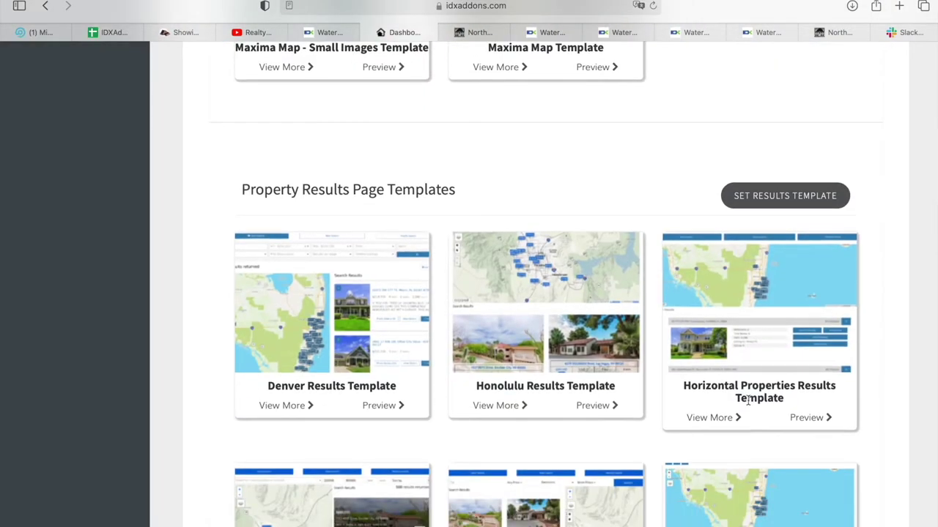
pyautogui.scroll(-3, 584, 189)
pyautogui.scroll(5, 584, 189)
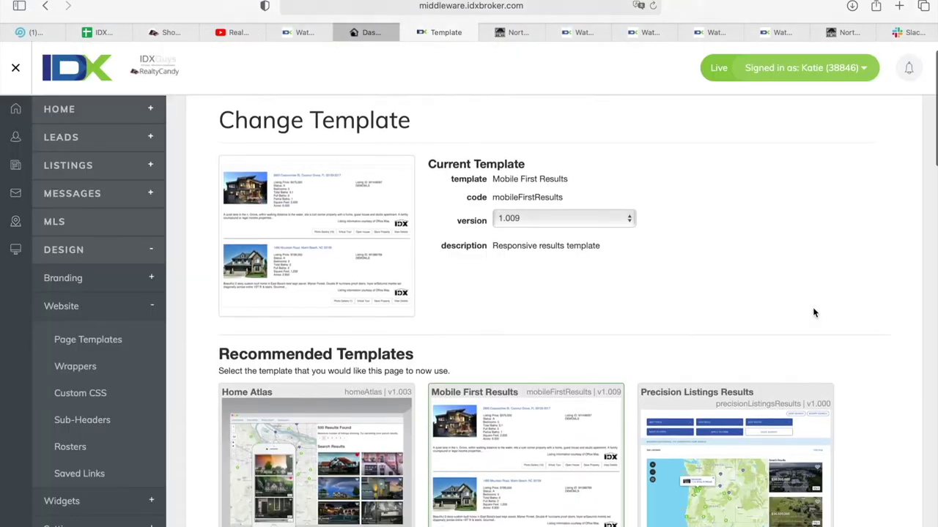
pyautogui.scroll(-3, 814, 313)
pyautogui.click(408, 32)
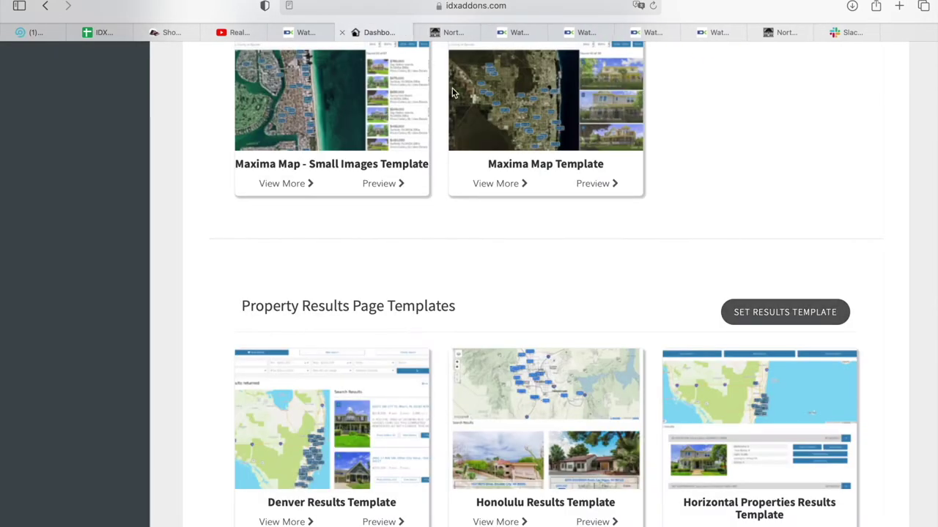
pyautogui.scroll(-3, 672, 169)
pyautogui.scroll(-3, 672, 168)
pyautogui.scroll(-5, 672, 169)
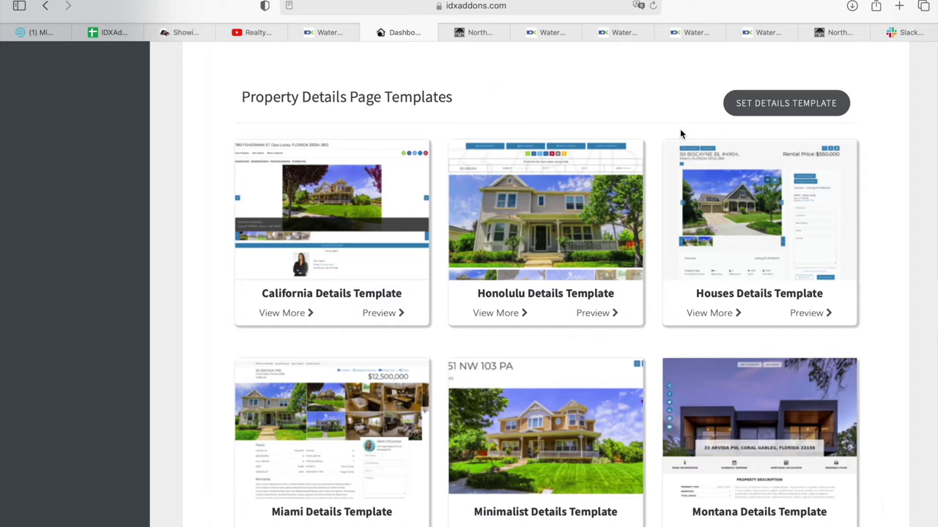
# - Preview a details template on the 275 Golf Course Drive listing, scrolling through its details
pyautogui.click(481, 32)
pyautogui.scroll(-5, 558, 284)
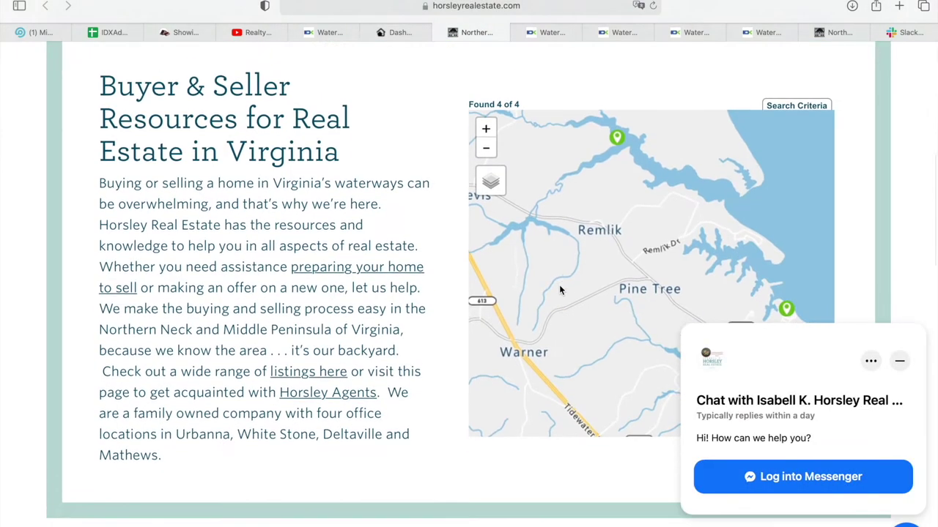
pyautogui.click(543, 33)
pyautogui.scroll(-1, 491, 340)
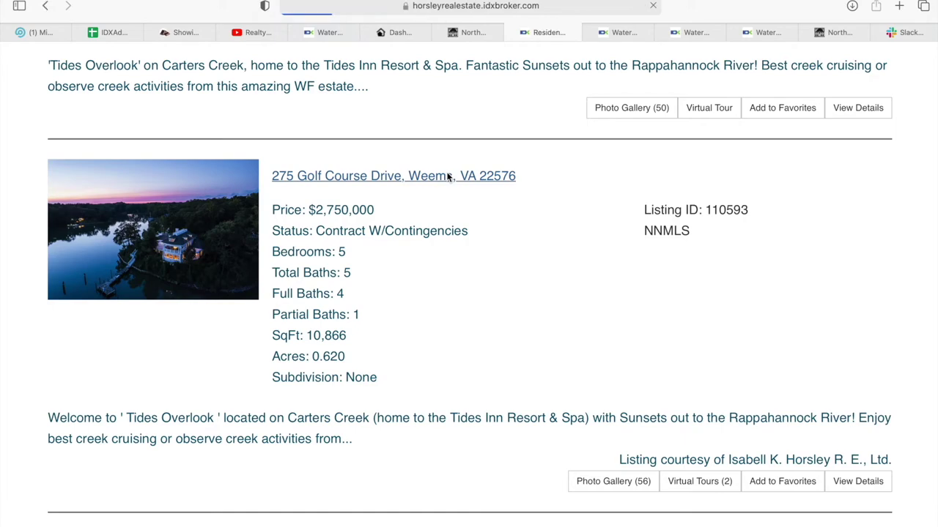
pyautogui.scroll(-5, 513, 319)
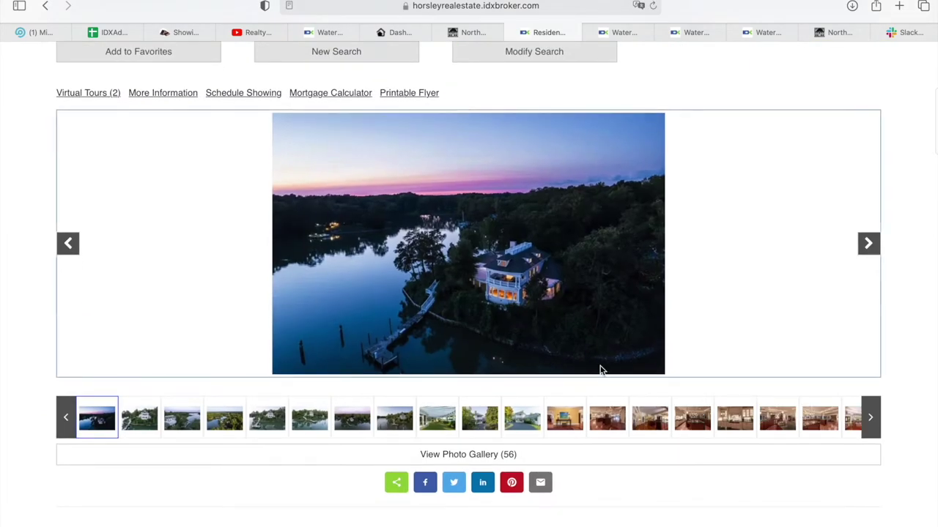
pyautogui.scroll(-10, 600, 370)
pyautogui.scroll(-6, 600, 371)
pyautogui.scroll(-6, 599, 371)
pyautogui.scroll(-5, 600, 371)
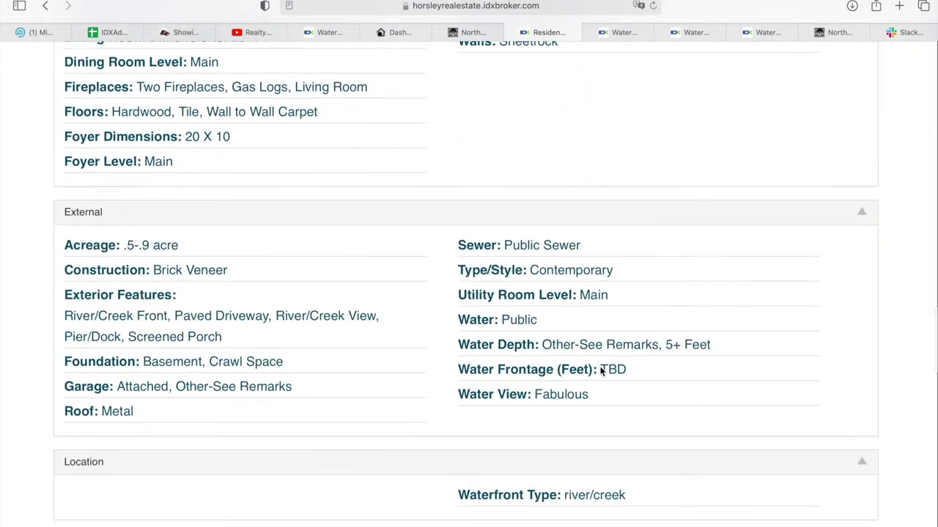
pyautogui.scroll(-4, 600, 371)
pyautogui.scroll(-5, 600, 367)
pyautogui.press('Home')
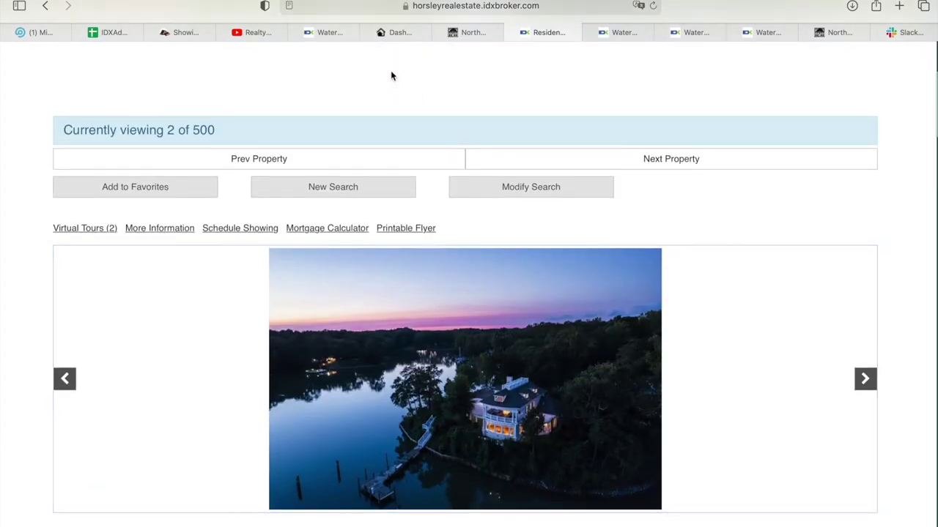
pyautogui.click(400, 32)
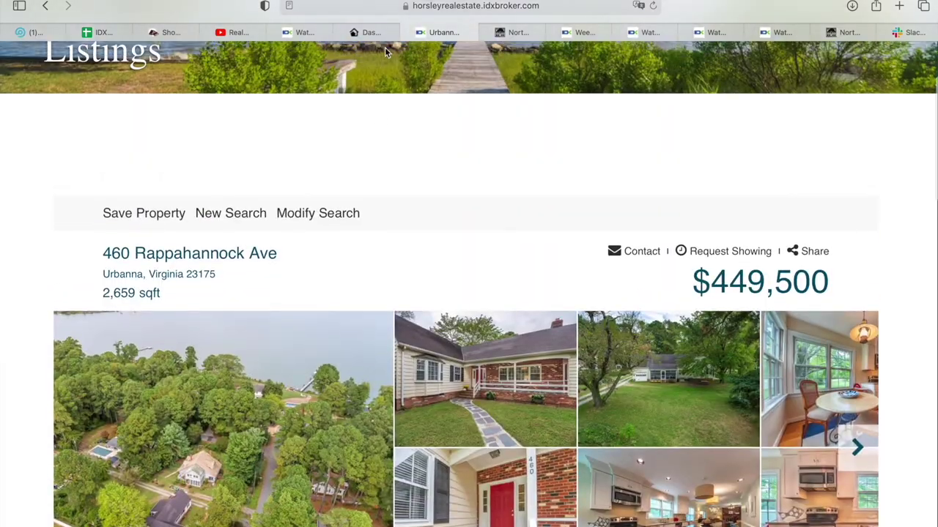
pyautogui.click(408, 34)
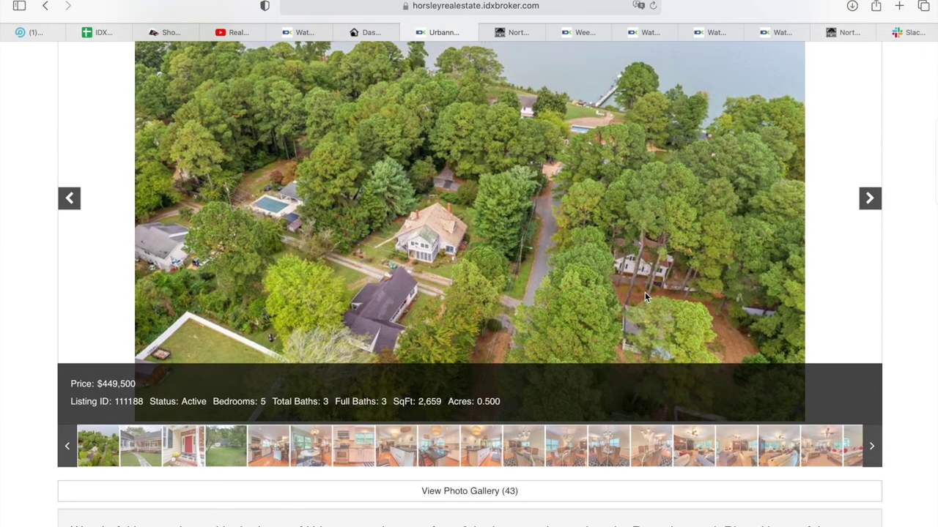
pyautogui.scroll(-3, 645, 297)
pyautogui.scroll(-3, 644, 297)
pyautogui.scroll(-3, 644, 297)
pyautogui.scroll(-4, 645, 298)
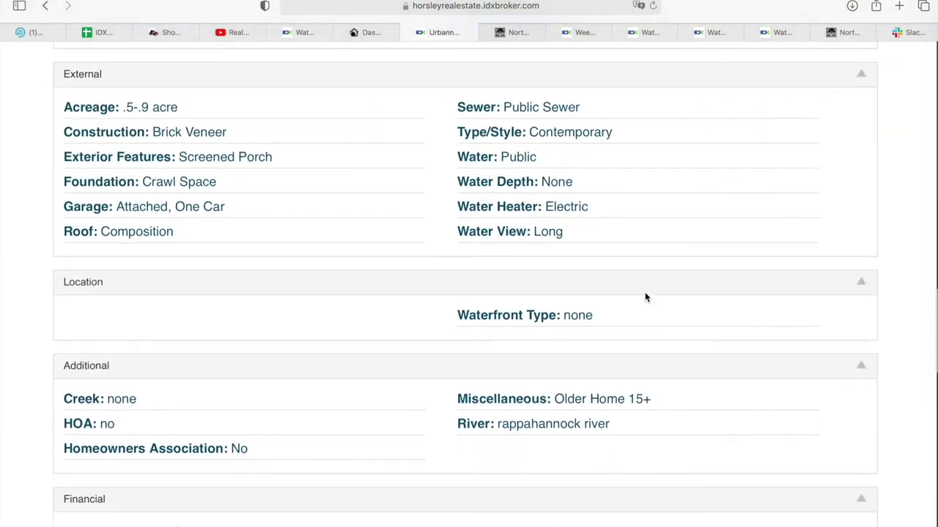
# - Scroll through another details template preview of the Urbanna listing, then close it
pyautogui.scroll(-6, 644, 297)
pyautogui.scroll(-3, 645, 297)
pyautogui.click(408, 32)
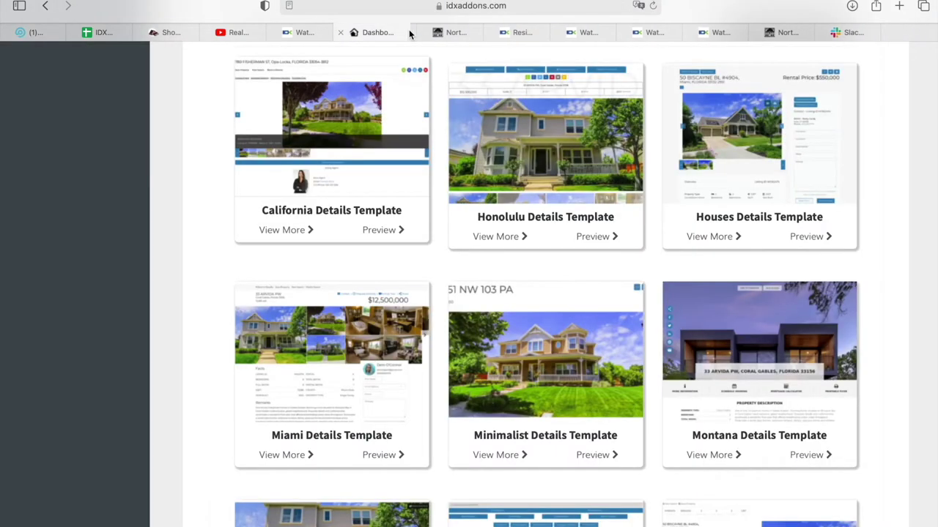
pyautogui.scroll(-2, 741, 446)
pyautogui.scroll(-4, 742, 446)
pyautogui.scroll(-2, 742, 447)
pyautogui.scroll(-1, 742, 441)
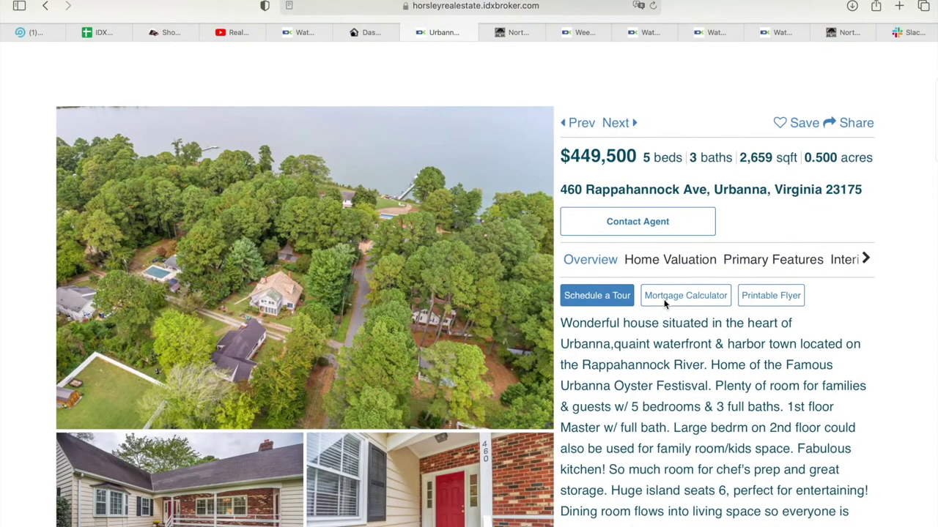
pyautogui.scroll(-1, 666, 305)
pyautogui.scroll(-5, 665, 394)
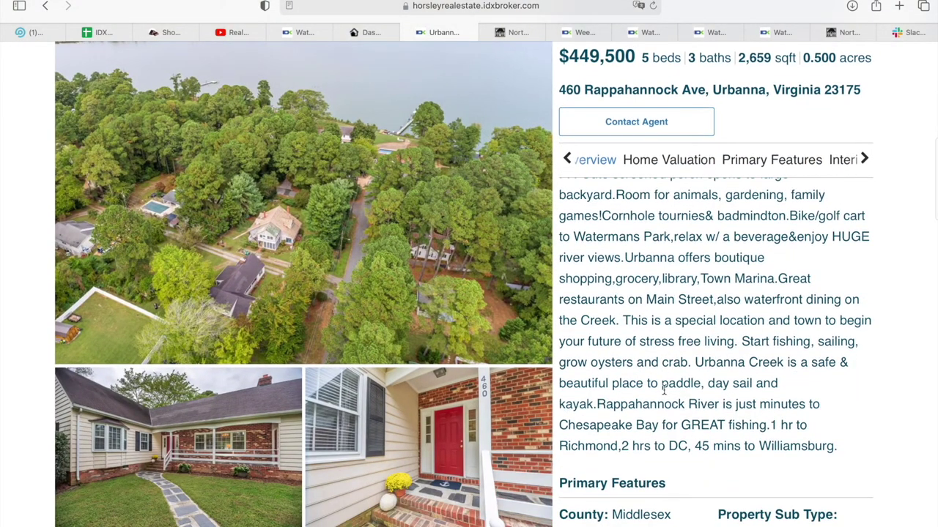
pyautogui.scroll(-5, 664, 394)
pyautogui.scroll(-4, 784, 366)
pyautogui.scroll(-3, 805, 381)
pyautogui.scroll(-5, 463, 349)
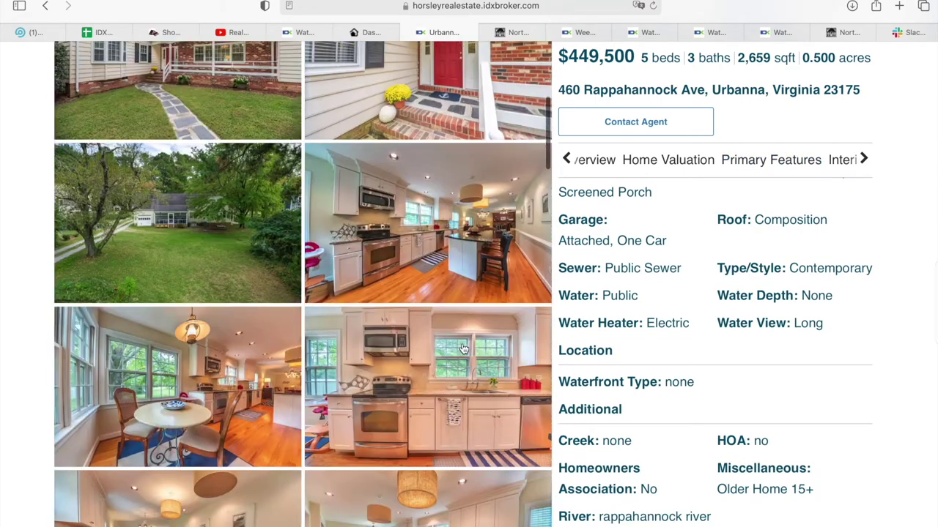
pyautogui.scroll(-5, 463, 350)
pyautogui.scroll(-5, 463, 350)
pyautogui.scroll(-5, 724, 443)
pyautogui.scroll(-5, 724, 444)
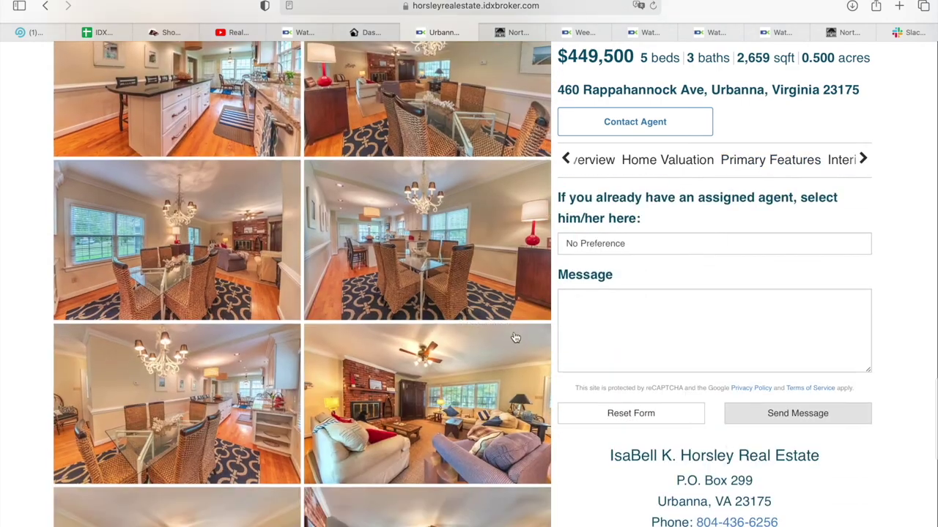
pyautogui.scroll(5, 438, 177)
pyautogui.scroll(5, 438, 177)
pyautogui.scroll(2, 438, 177)
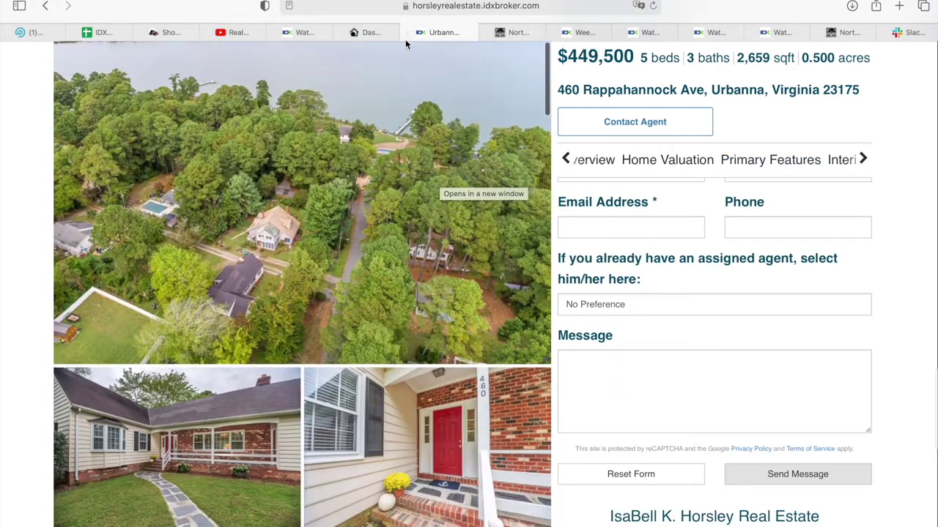
pyautogui.press('super+w')
# - Glance at the Horsley listings page, then return to the agent roster templates
pyautogui.scroll(-5, 792, 411)
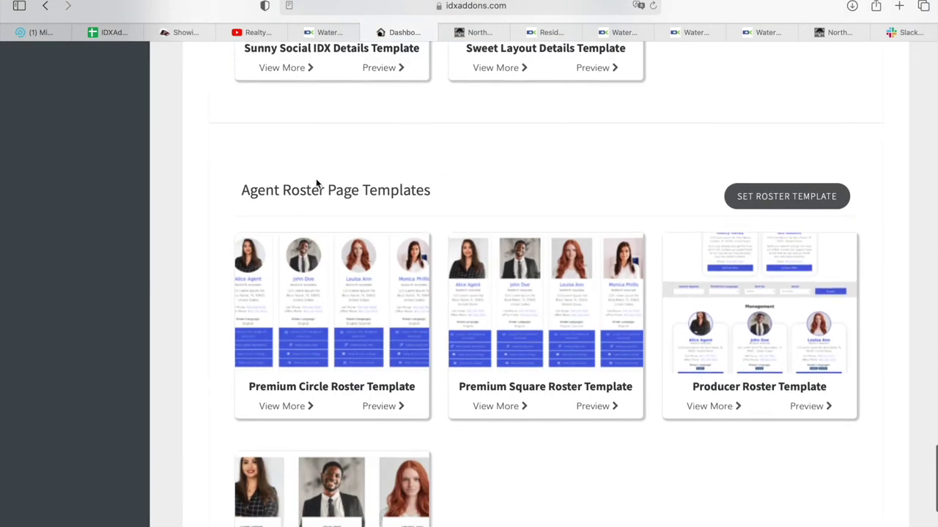
pyautogui.scroll(-3, 526, 187)
pyautogui.scroll(2, 527, 184)
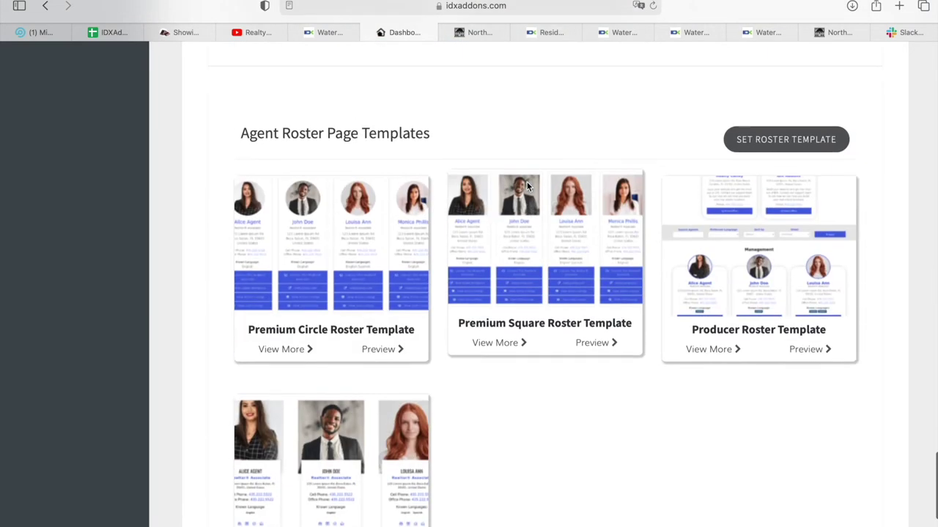
pyautogui.click(623, 32)
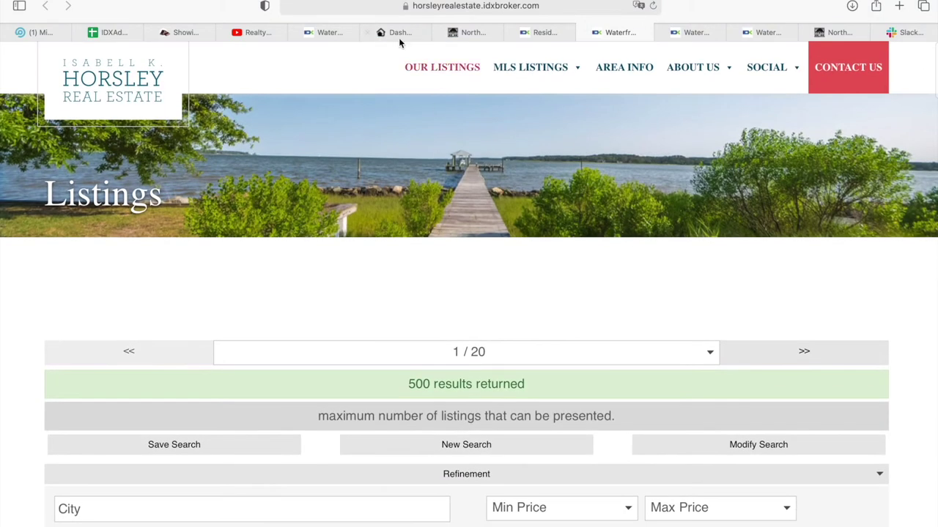
pyautogui.click(399, 38)
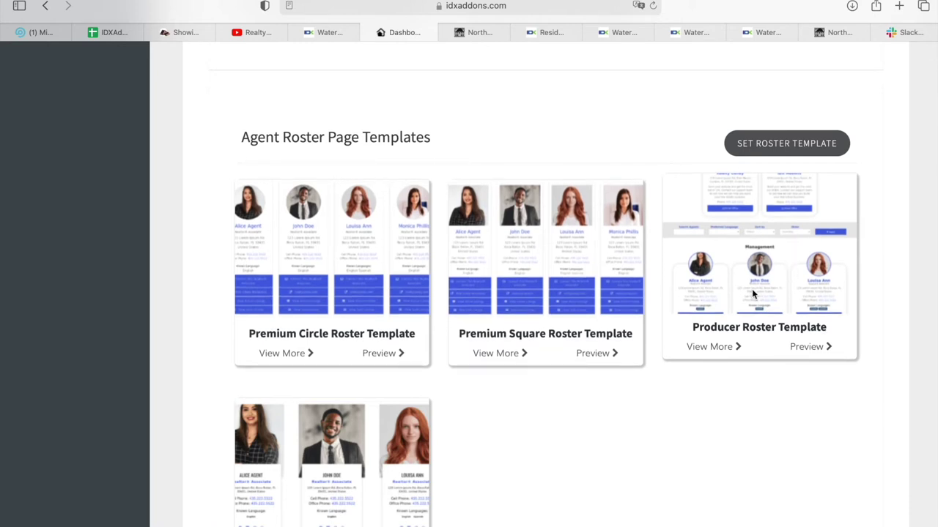
# - Scroll through the agent roster templates to find the Specialist Roster Template
pyautogui.scroll(-1, 717, 276)
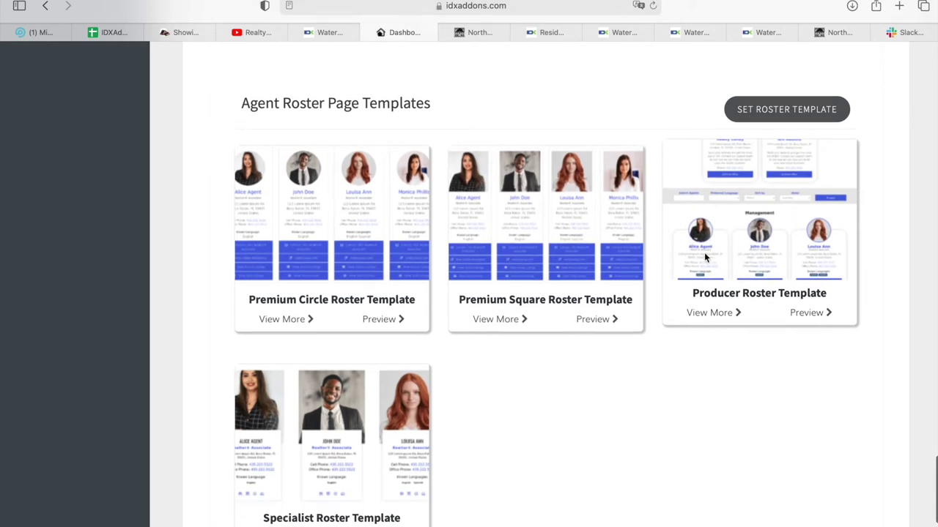
pyautogui.scroll(-3, 235, 334)
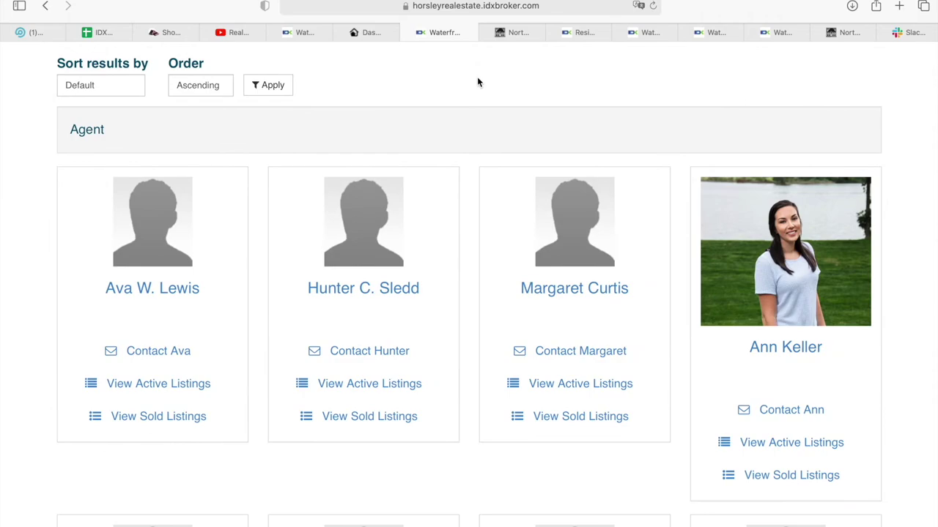
pyautogui.scroll(-5, 584, 497)
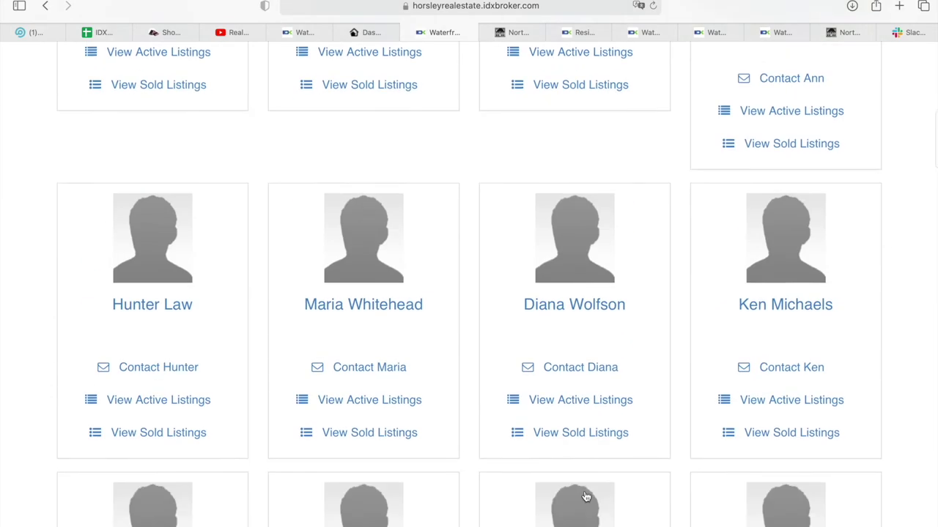
pyautogui.scroll(-4, 578, 505)
# - Preview the Specialist Roster Template on the Horsley site, scroll the roster, then close it
pyautogui.scroll(-3, 575, 509)
pyautogui.scroll(10, 571, 509)
pyautogui.scroll(3, 585, 497)
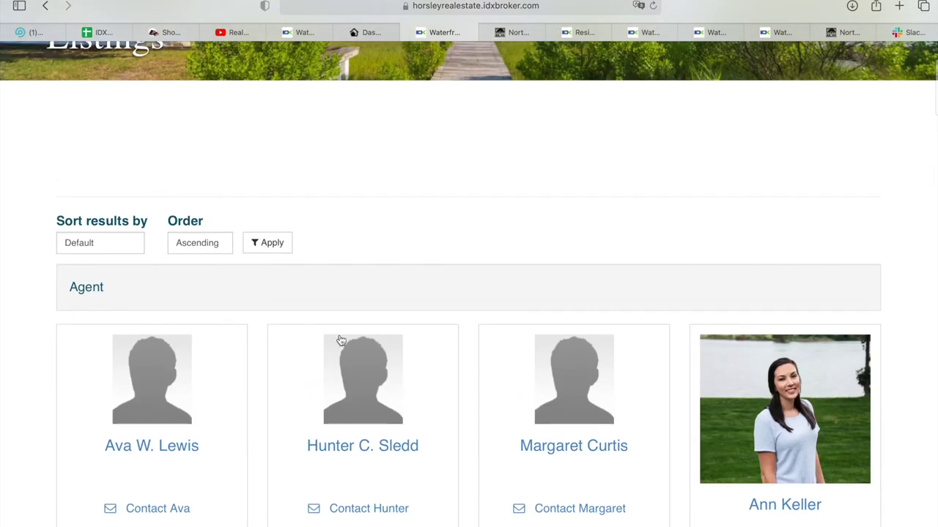
pyautogui.click(369, 32)
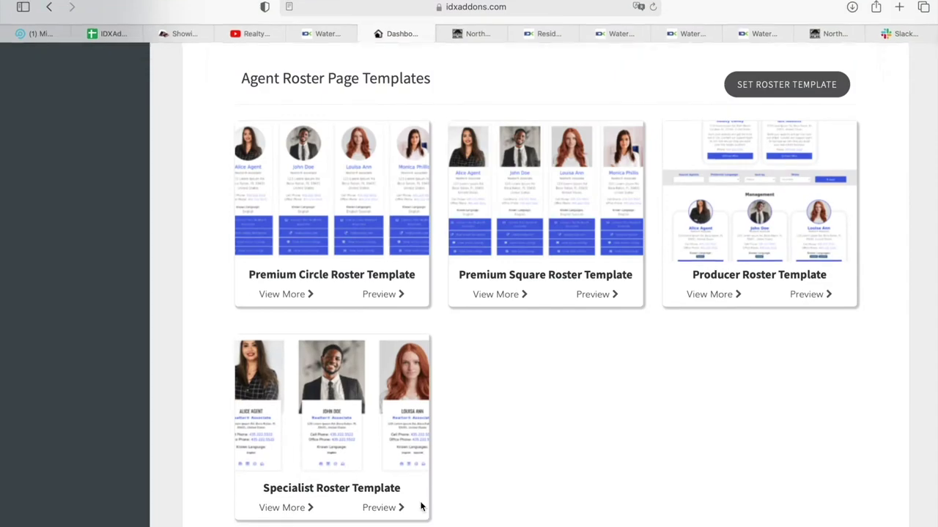
pyautogui.click(384, 509)
pyautogui.scroll(-5, 615, 442)
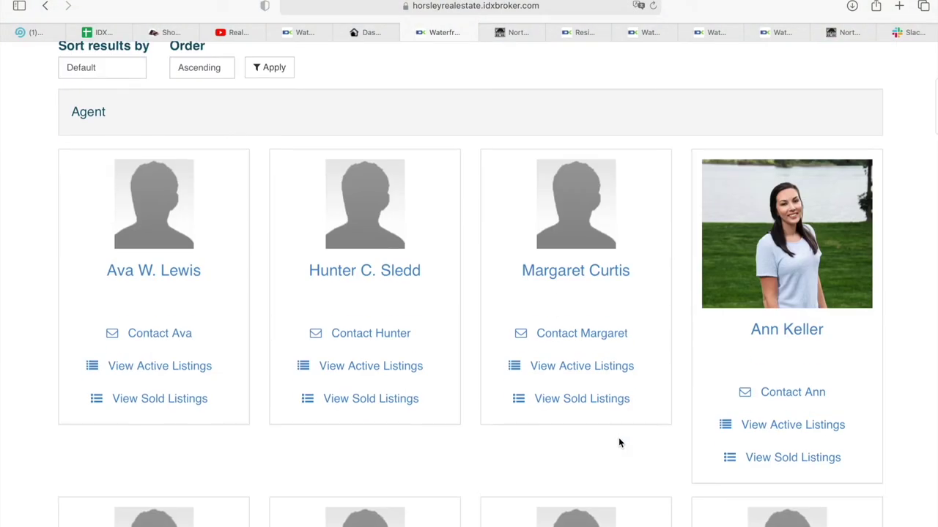
pyautogui.scroll(-4, 618, 438)
pyautogui.scroll(-4, 618, 438)
pyautogui.scroll(-3, 619, 444)
pyautogui.scroll(1, 488, 140)
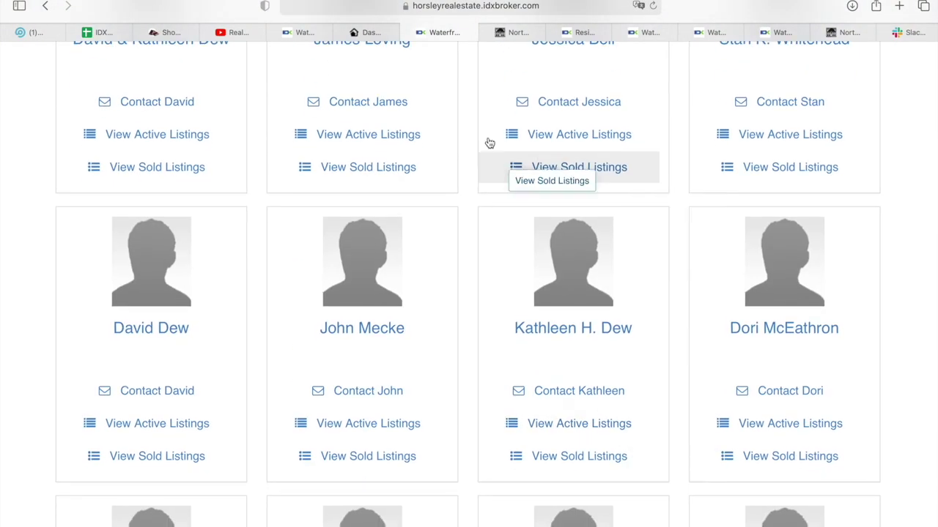
pyautogui.scroll(8, 488, 139)
pyautogui.scroll(4, 489, 137)
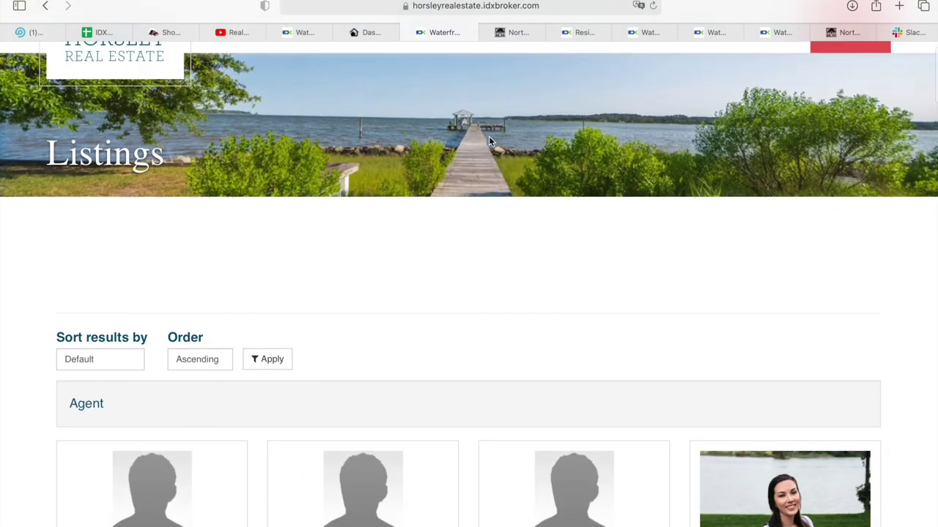
pyautogui.click(407, 32)
pyautogui.scroll(-5, 777, 305)
# - Review the earlier Advanced Search form preview on Horsley, then close it
pyautogui.scroll(1, 732, 308)
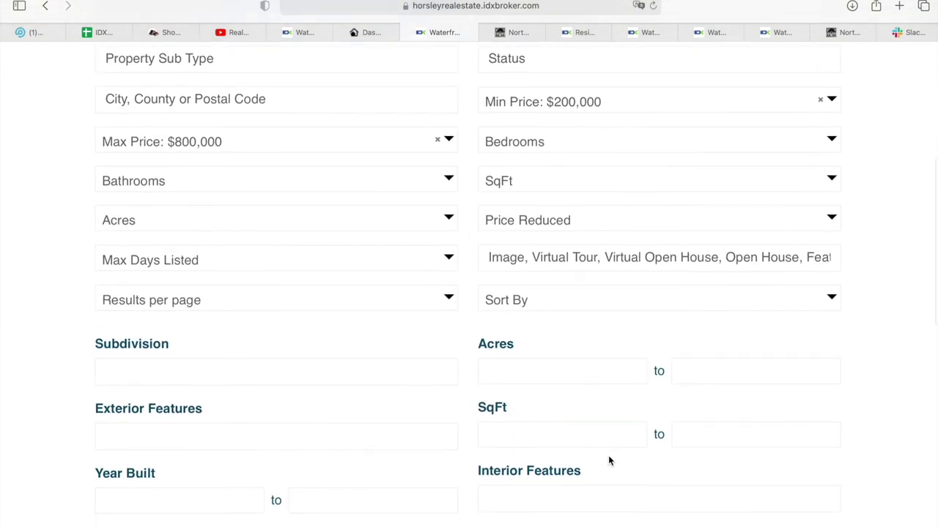
pyautogui.click(368, 34)
pyautogui.click(444, 34)
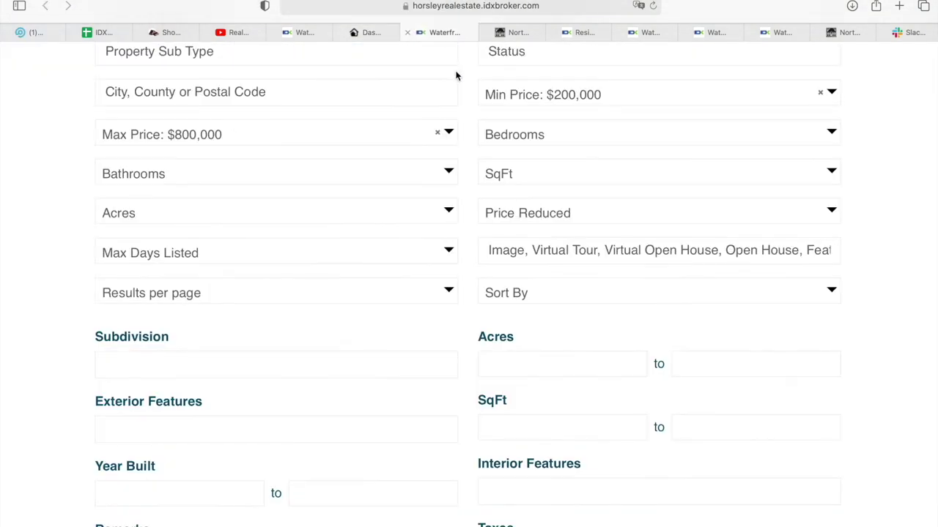
pyautogui.scroll(-4, 517, 296)
pyautogui.scroll(-2, 517, 295)
pyautogui.scroll(8, 517, 295)
pyautogui.scroll(2, 515, 291)
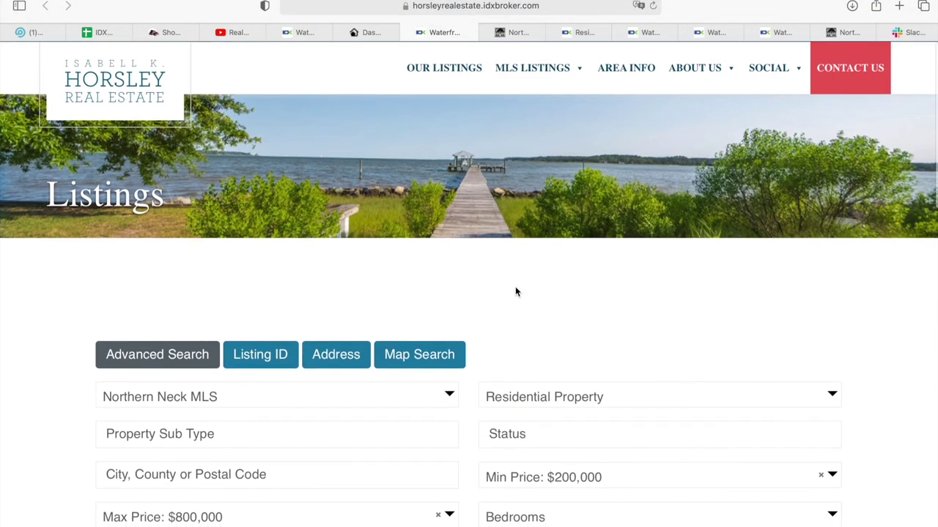
pyautogui.click(407, 33)
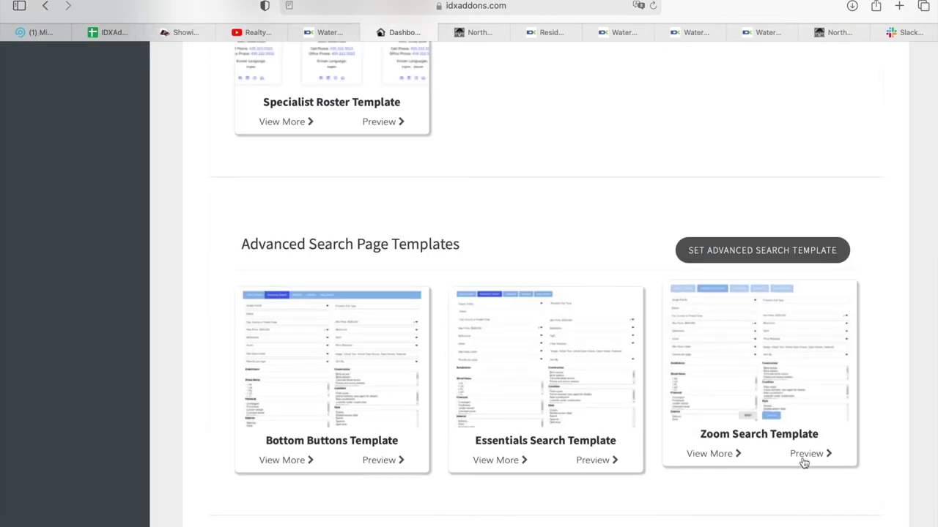
# - Preview the Zoom Search Template as a live Horsley search form and scroll through it
pyautogui.click(801, 457)
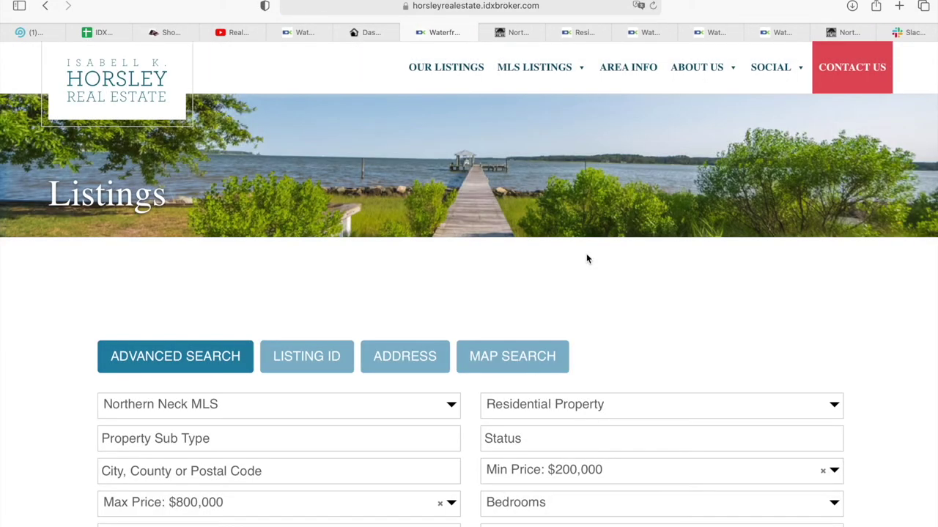
pyautogui.scroll(-5, 586, 259)
pyautogui.scroll(-3, 585, 259)
pyautogui.scroll(3, 586, 259)
pyautogui.scroll(-3, 586, 258)
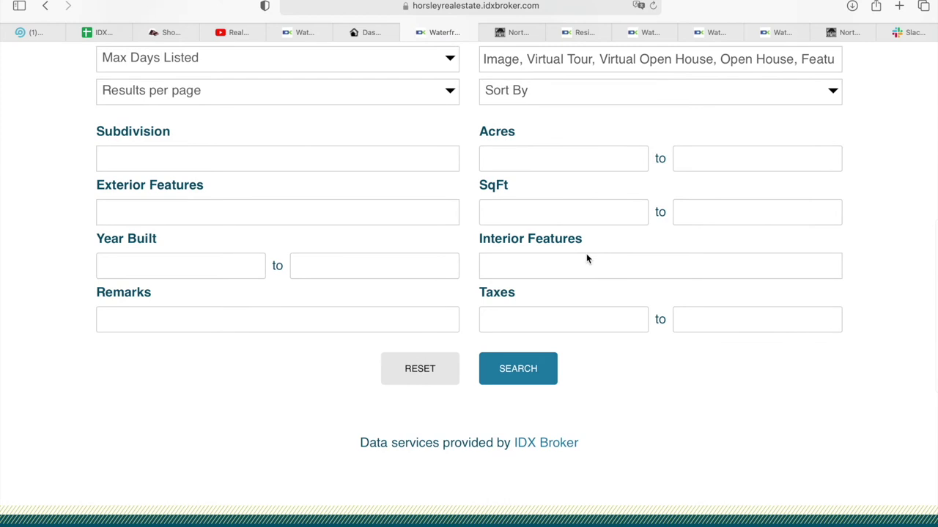
pyautogui.scroll(5, 532, 182)
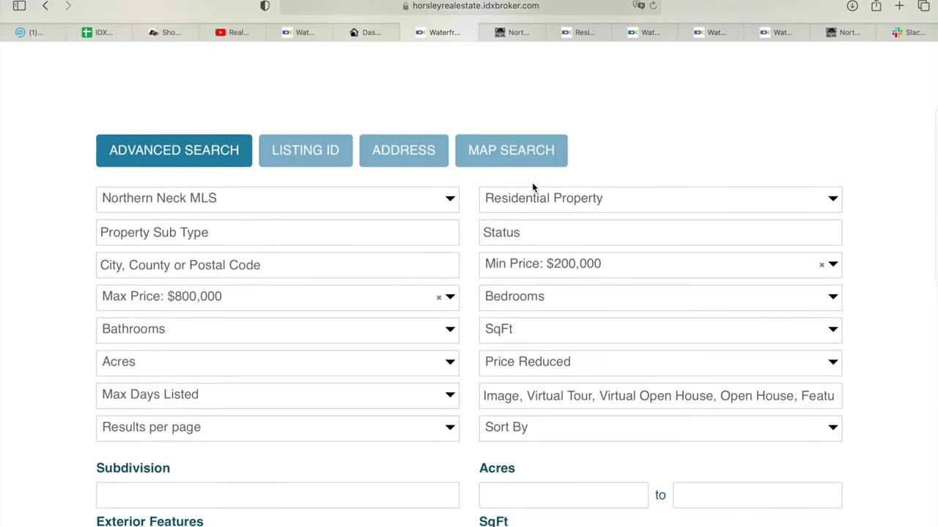
pyautogui.scroll(1, 531, 183)
# - Compare the search form previews against the Advanced Search templates on the dashboard
pyautogui.click(366, 32)
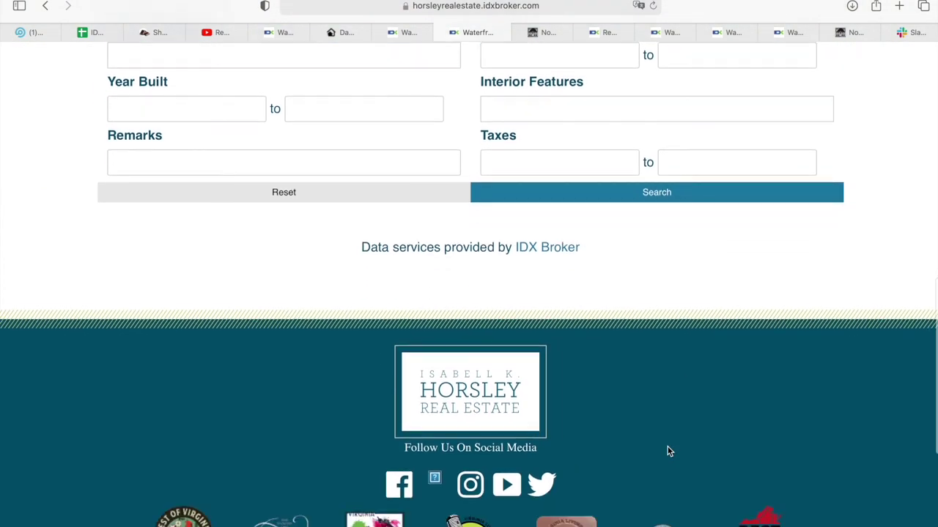
pyautogui.press('super+w')
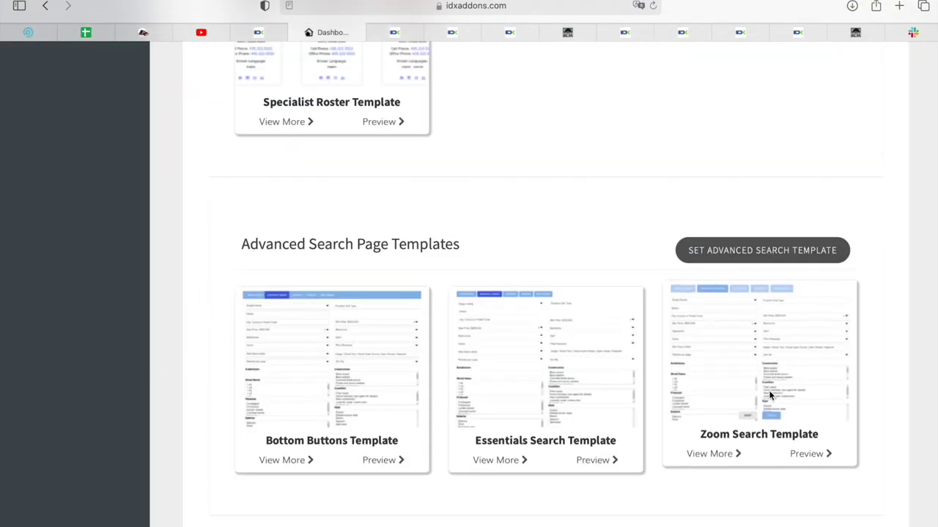
pyautogui.click(461, 29)
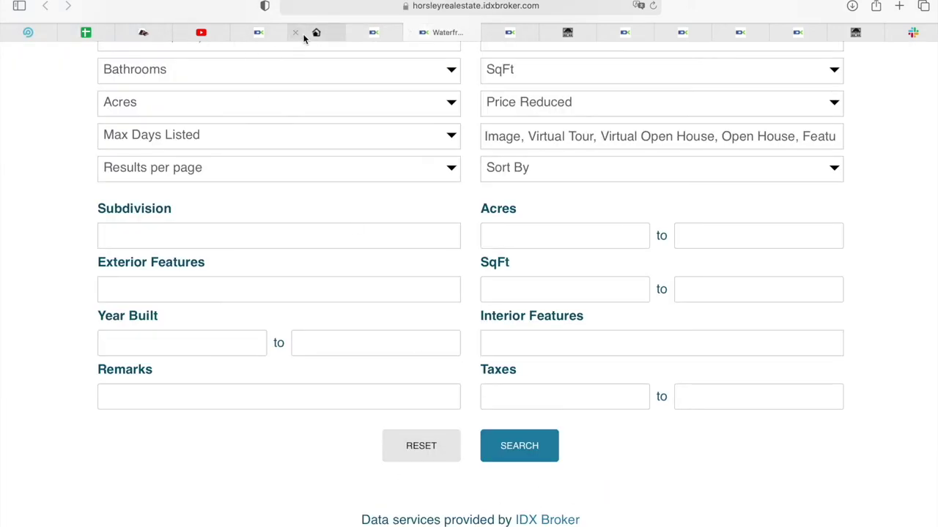
pyautogui.click(311, 32)
pyautogui.click(515, 34)
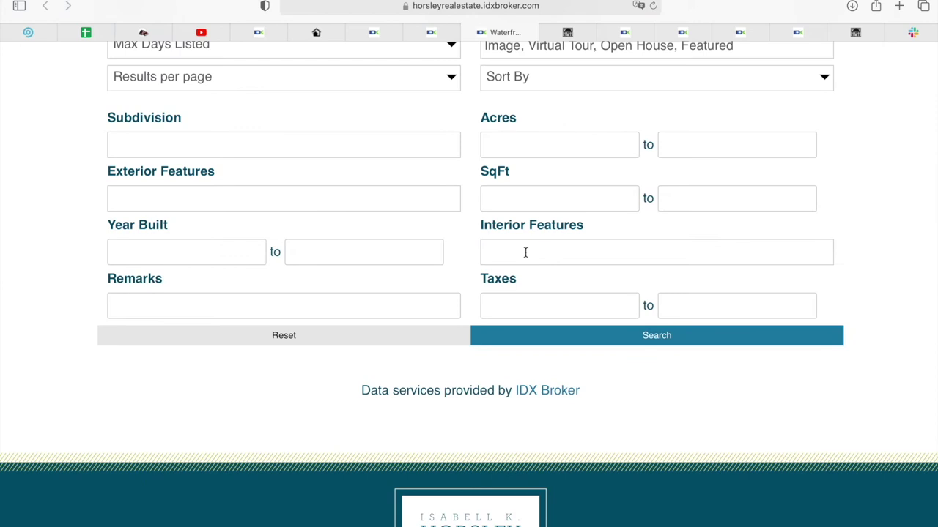
pyautogui.scroll(6, 427, 395)
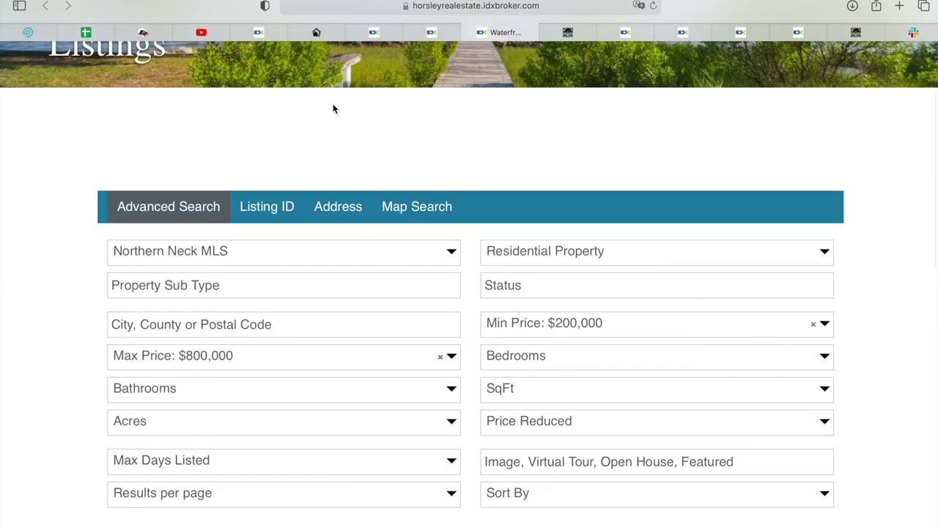
pyautogui.click(331, 33)
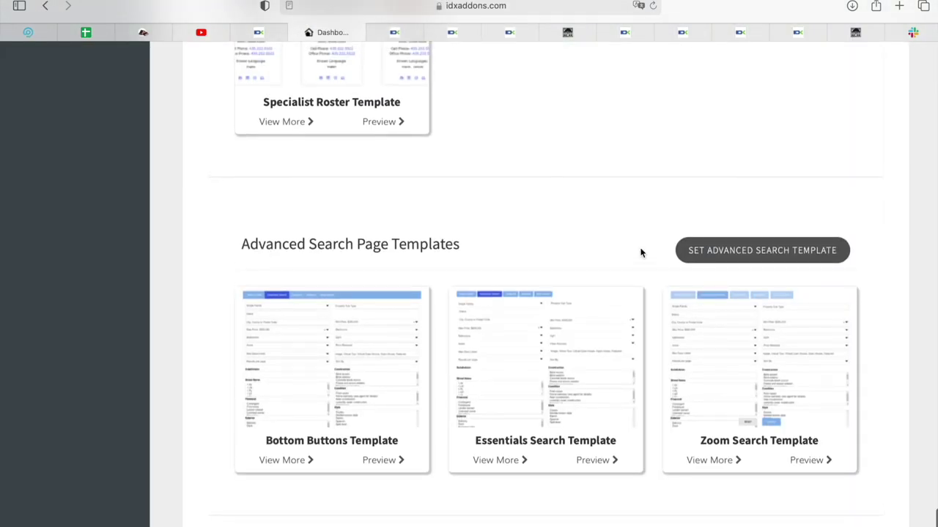
pyautogui.scroll(10, 640, 253)
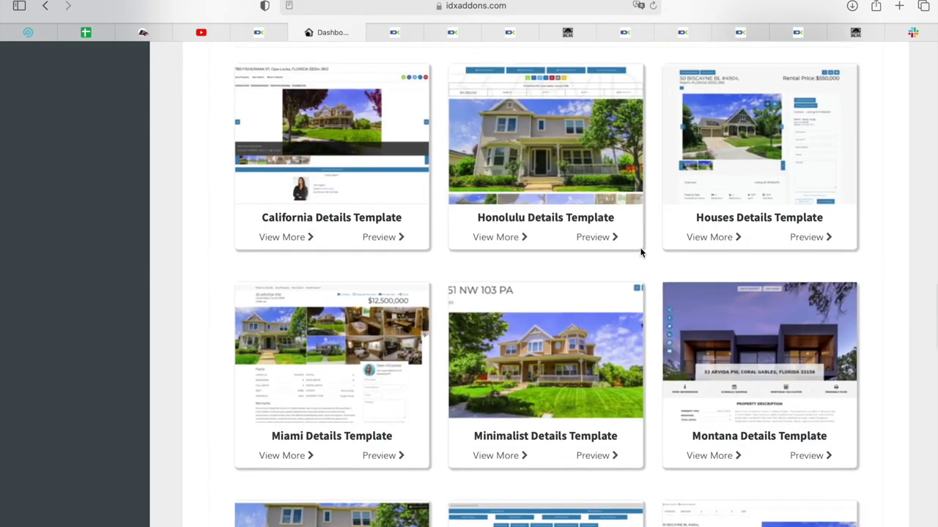
# - Scroll the Horsley listing results preview, then go back to the IDX Templates overview
pyautogui.scroll(1, 591, 233)
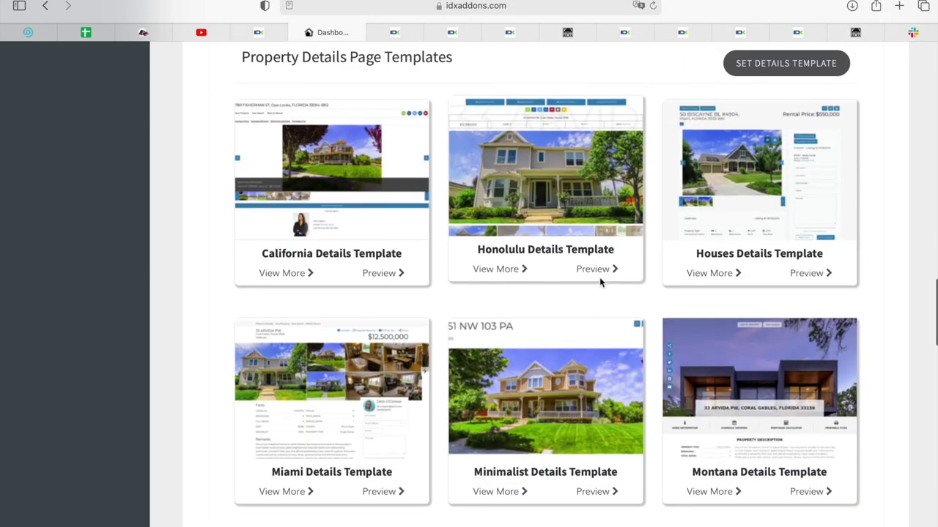
pyautogui.scroll(2, 600, 280)
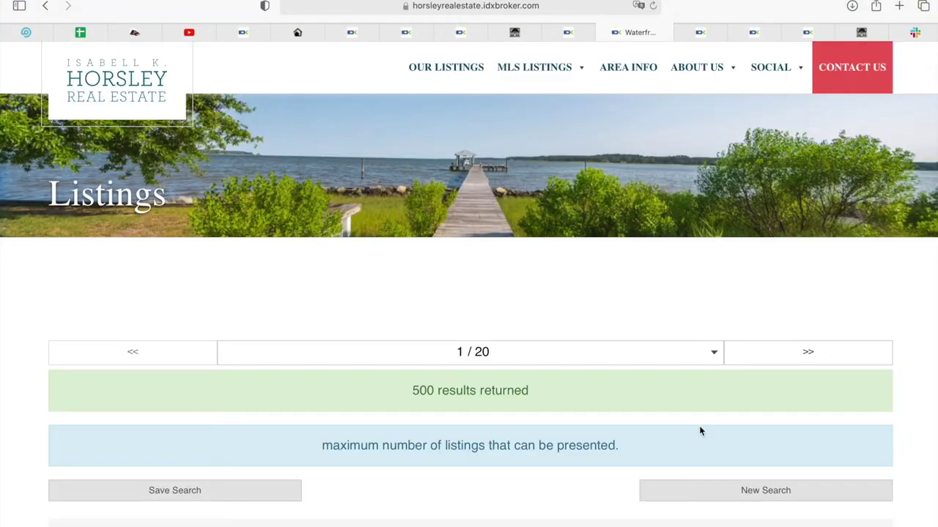
pyautogui.scroll(-5, 699, 425)
pyautogui.scroll(-5, 699, 425)
pyautogui.scroll(-5, 699, 426)
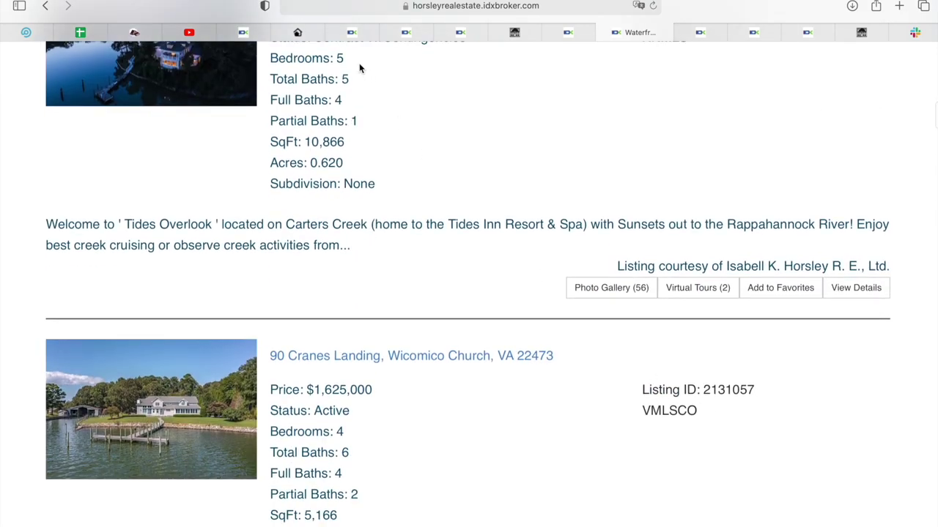
pyautogui.click(298, 32)
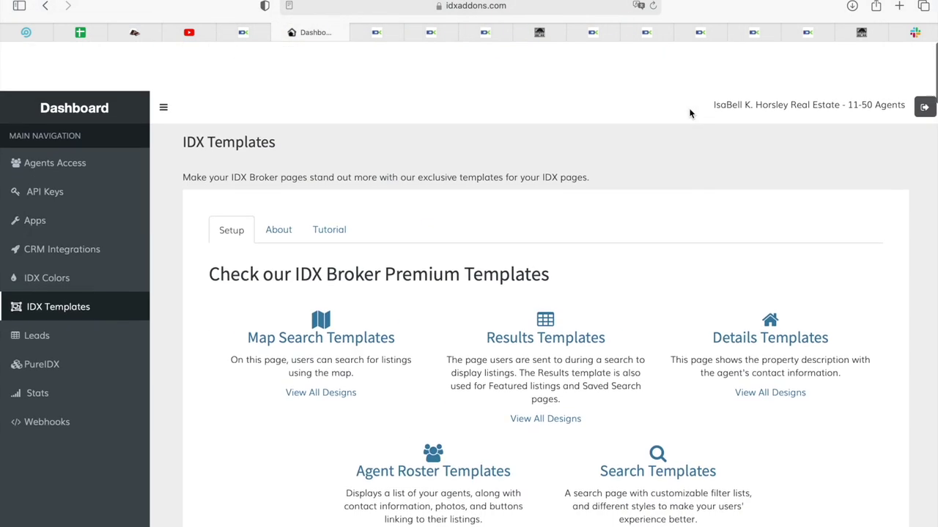
pyautogui.scroll(-1, 689, 116)
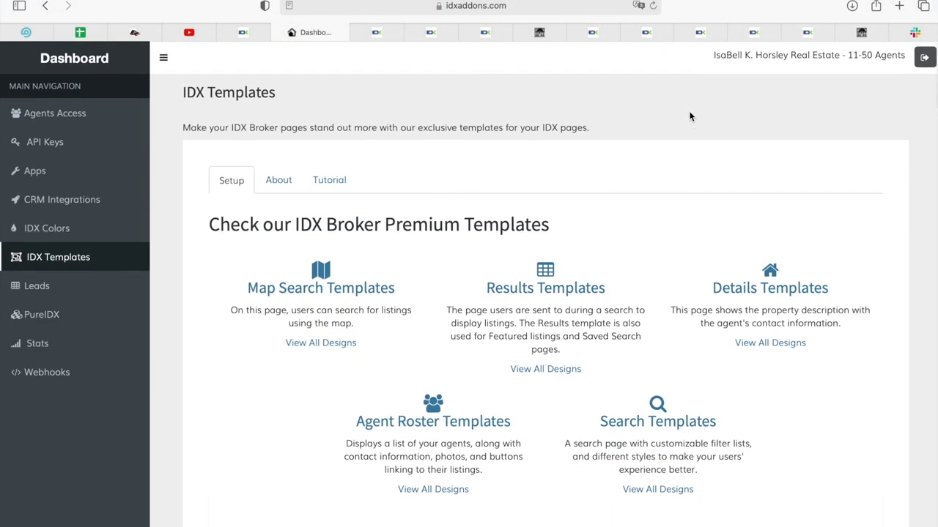